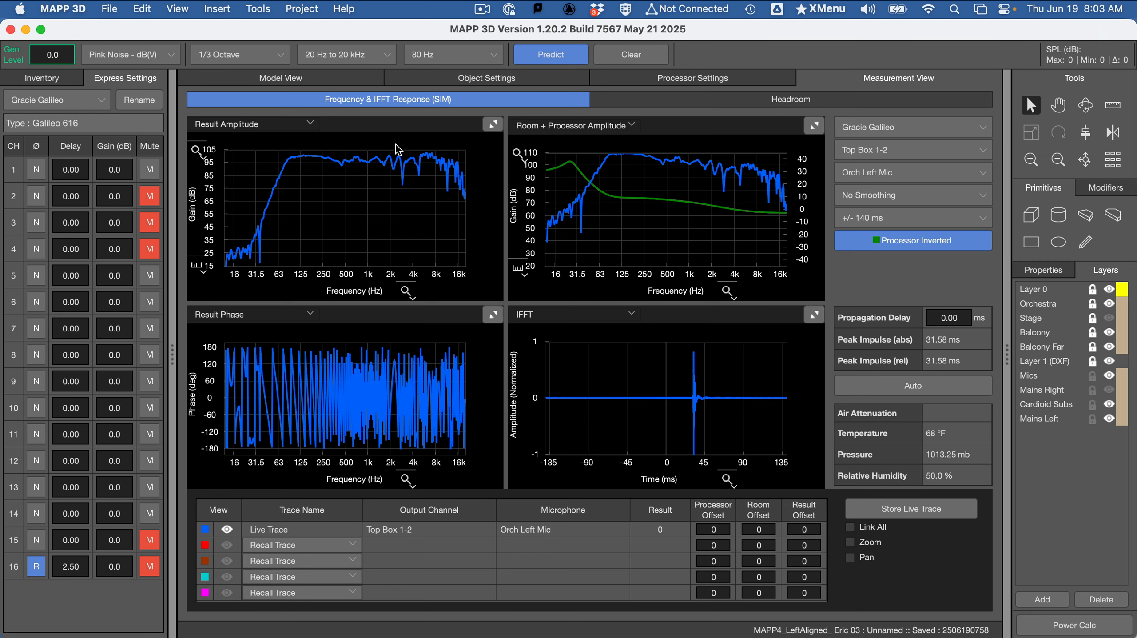
Enlarge the Result Amplitude plot, limit its frequency range to 15 Hz to 400 Hz, and read the mains' level at 80 Hz
click(492, 126)
click(565, 481)
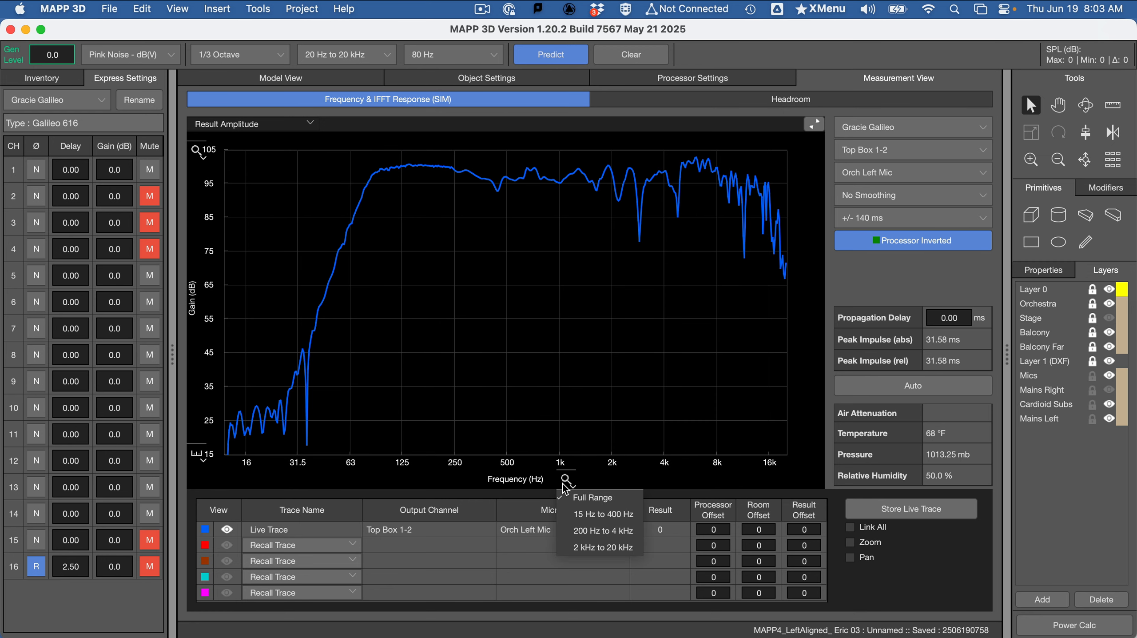
click(625, 523)
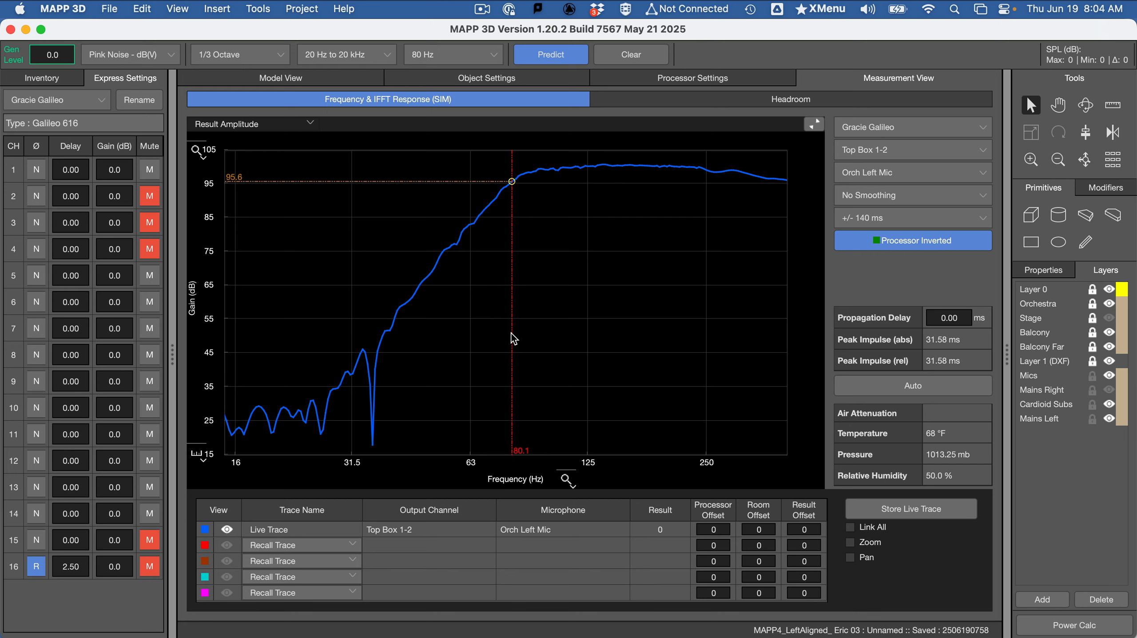
drag(511, 334, 512, 332)
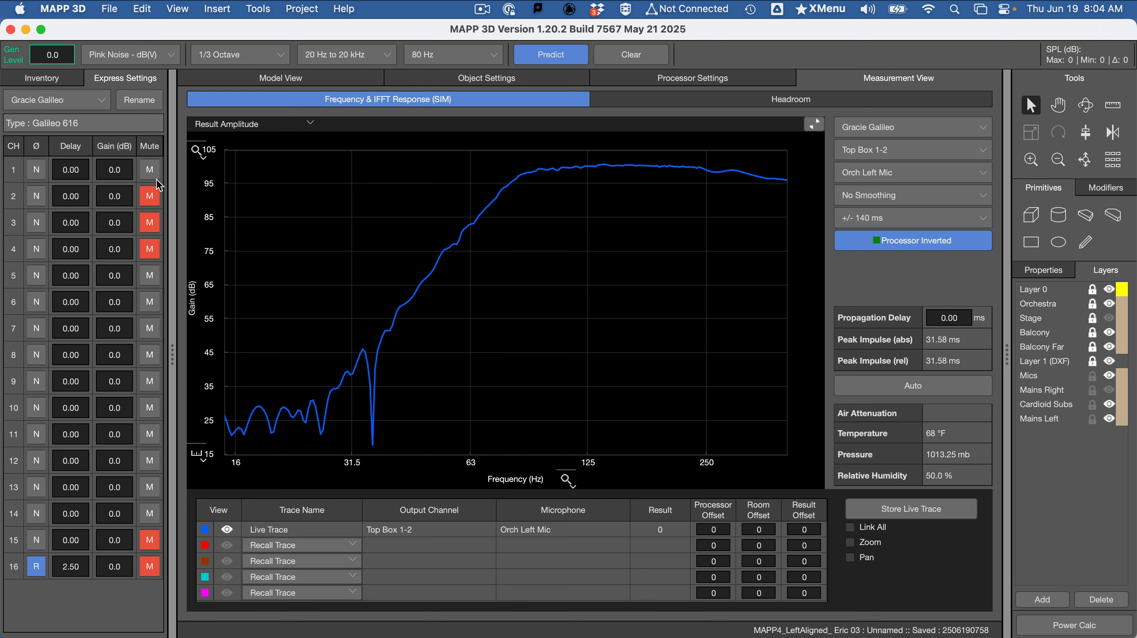
Mute channel 1, unmute channels 15 and 16, and predict the subs alone to read their level at 80 Hz
click(143, 162)
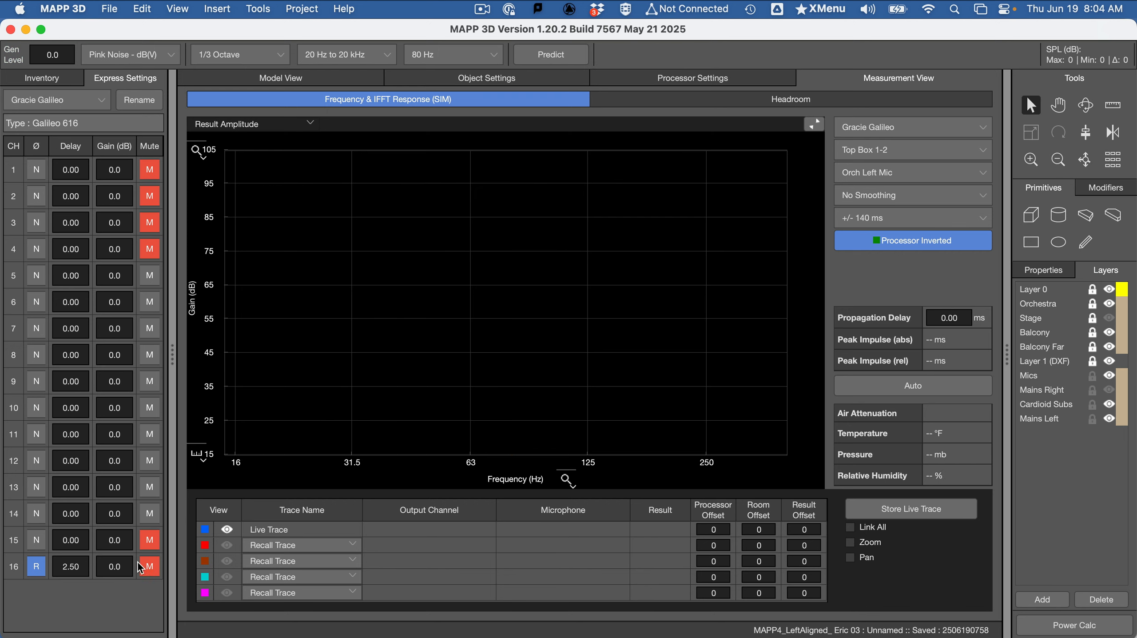
click(151, 545)
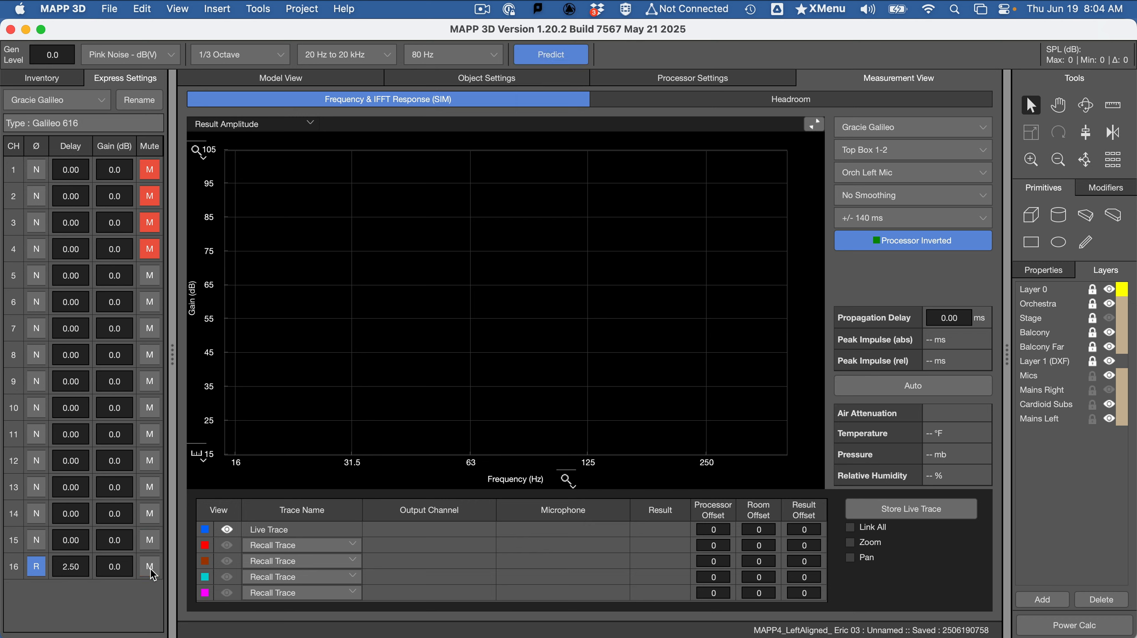
click(546, 61)
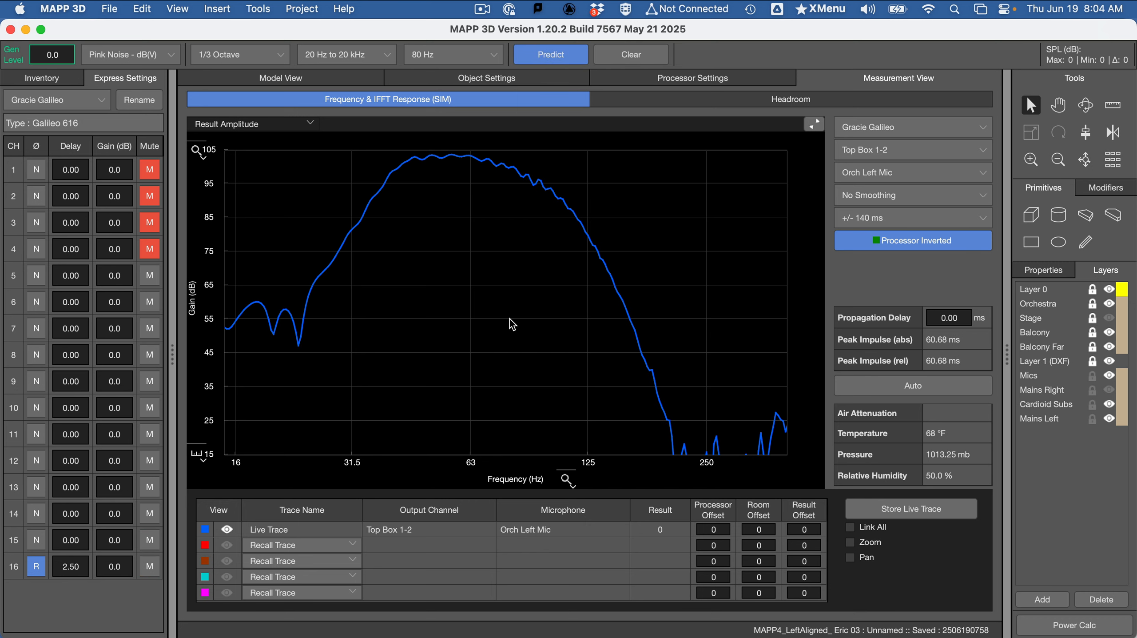
mouse_move(510, 323)
mouse_down()
mouse_move(521, 315)
mouse_move(511, 312)
mouse_up()
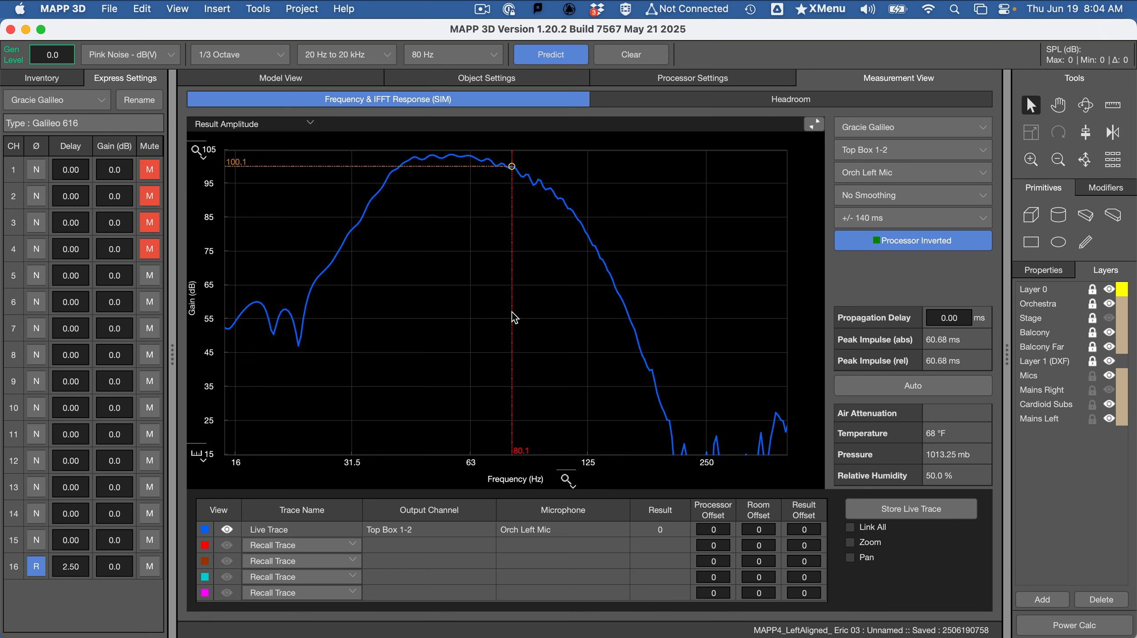
click(512, 312)
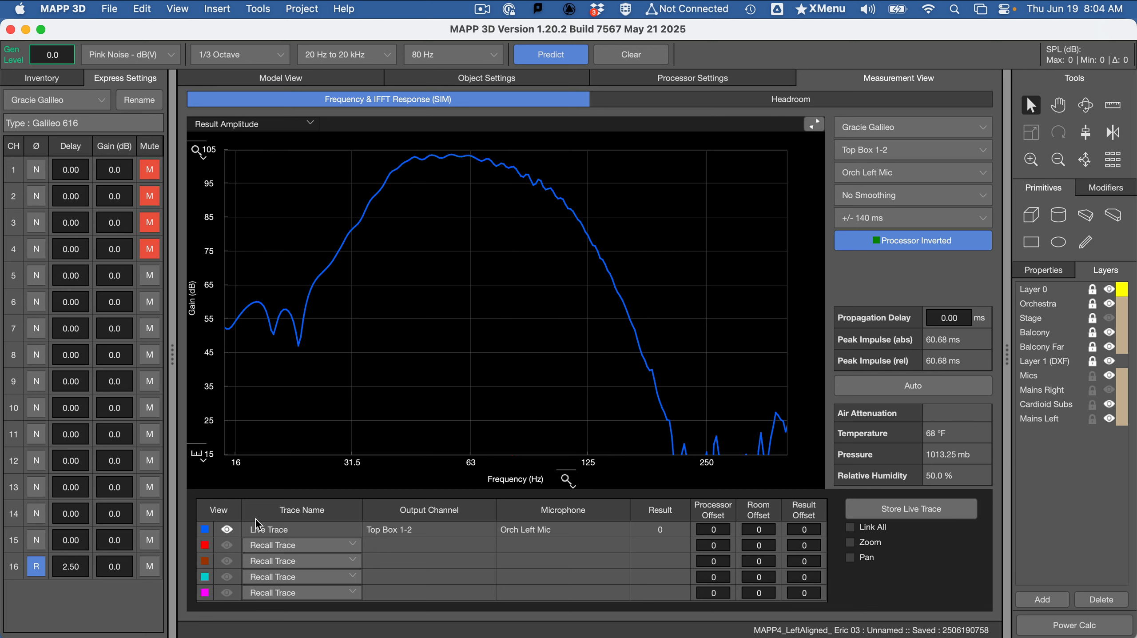
Set the gain of channels 15 and 16 to -4.5 dB and check the subs' level at 80 Hz
click(121, 539)
text(-4.5)
key(Return)
click(129, 563)
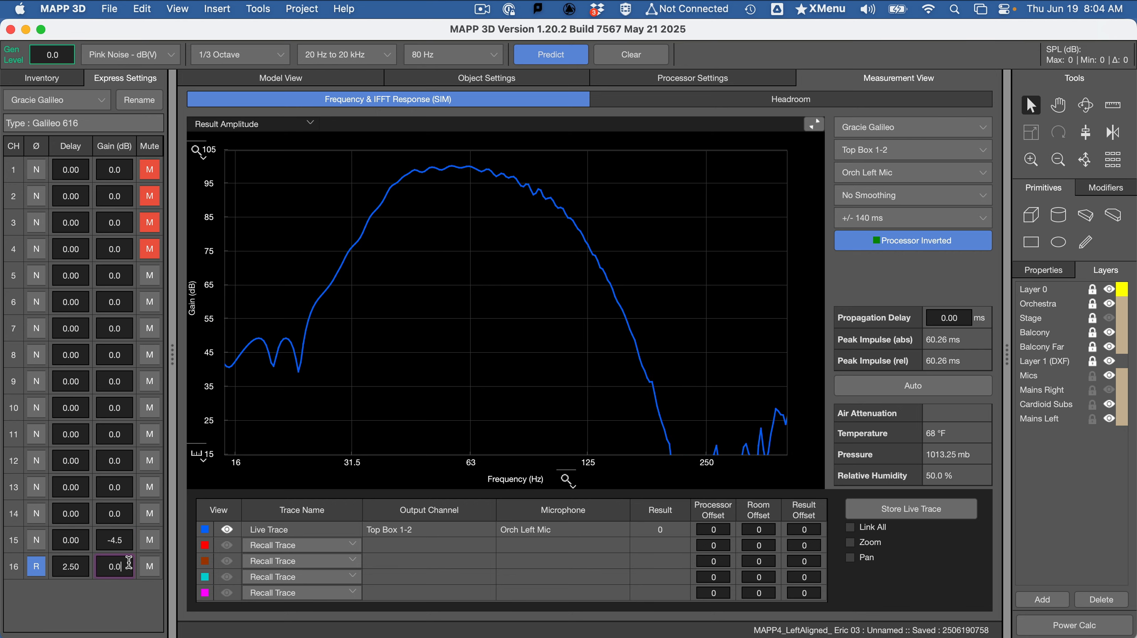
drag(129, 563, 100, 566)
text(-4.5)
key(Return)
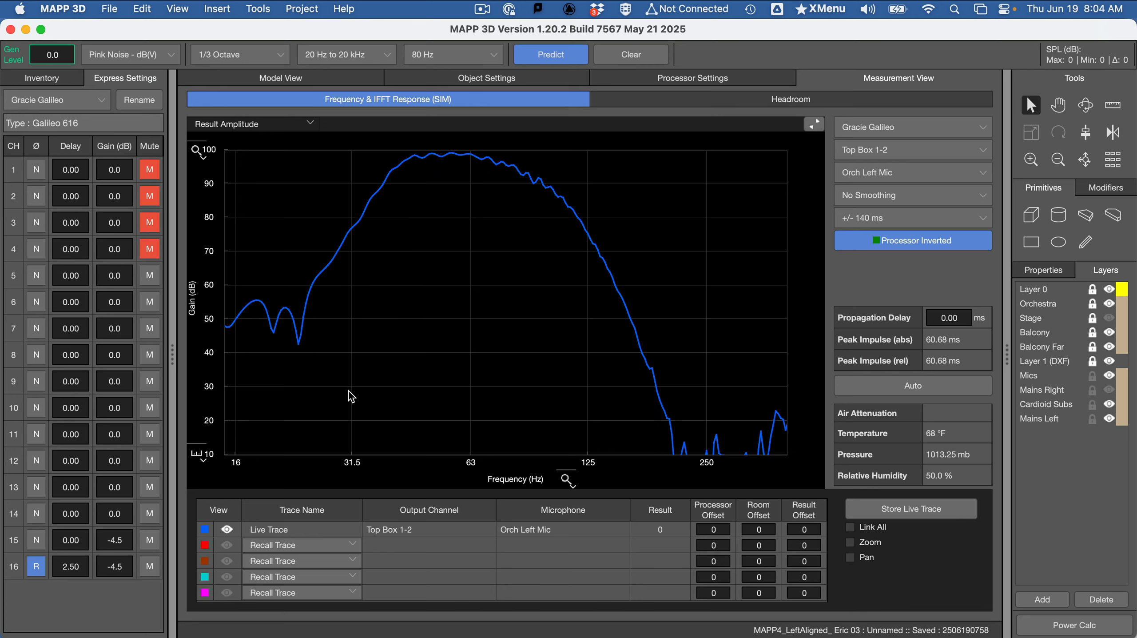
mouse_move(574, 260)
mouse_down()
mouse_move(540, 244)
mouse_move(511, 252)
mouse_up()
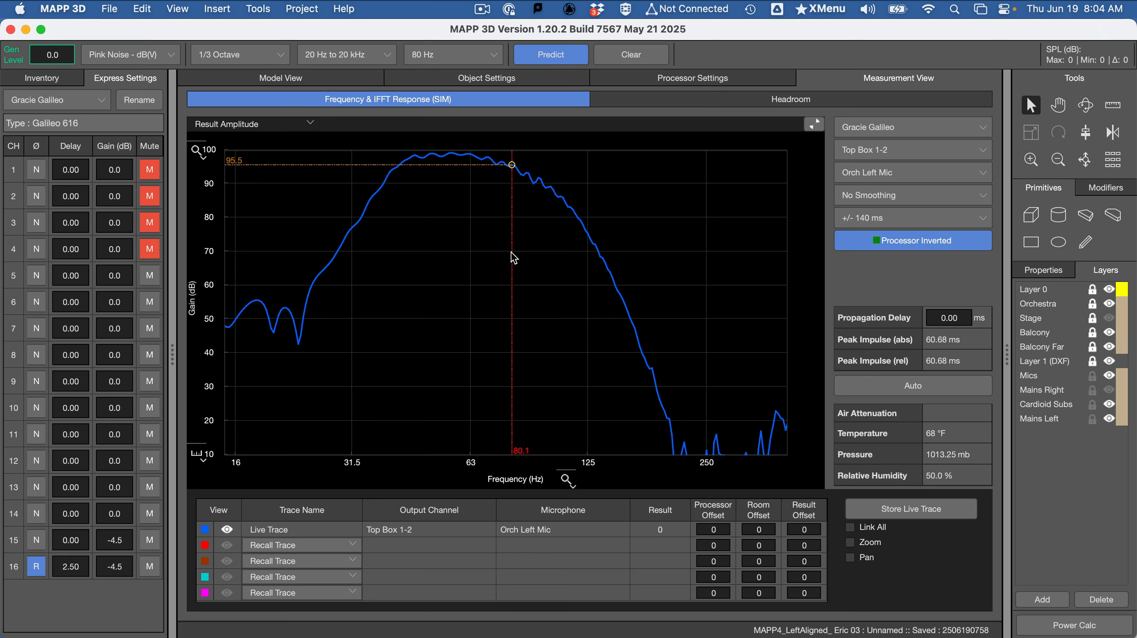
drag(512, 253, 512, 252)
Mute channels 15 and 16, unmute channel 1, and predict the left mains alone
click(149, 565)
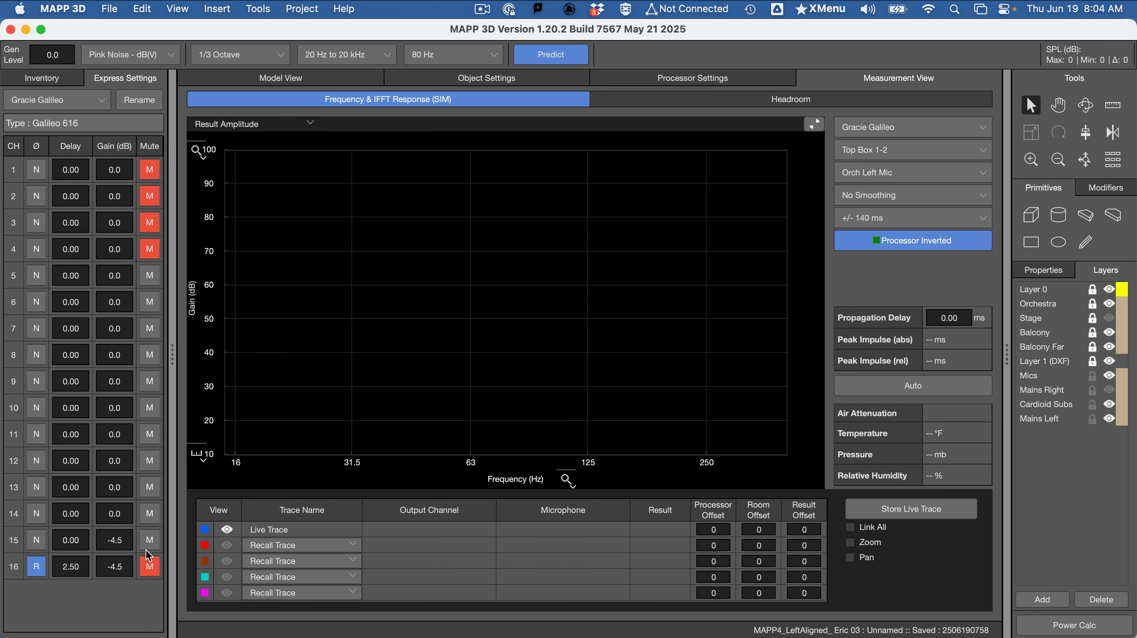
click(150, 543)
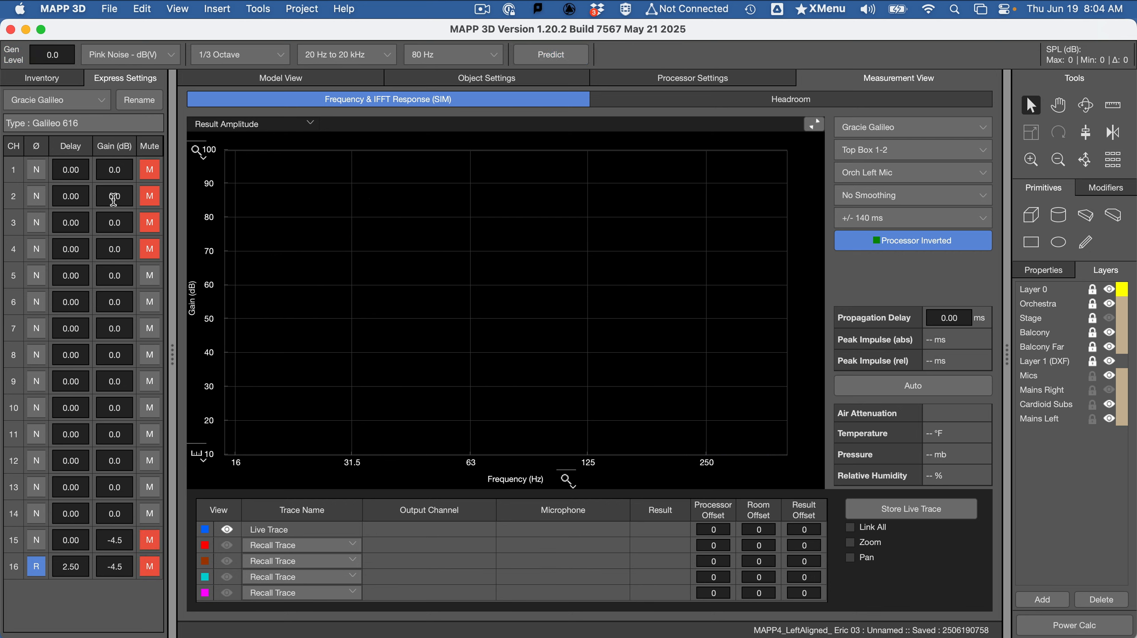
click(149, 171)
click(561, 56)
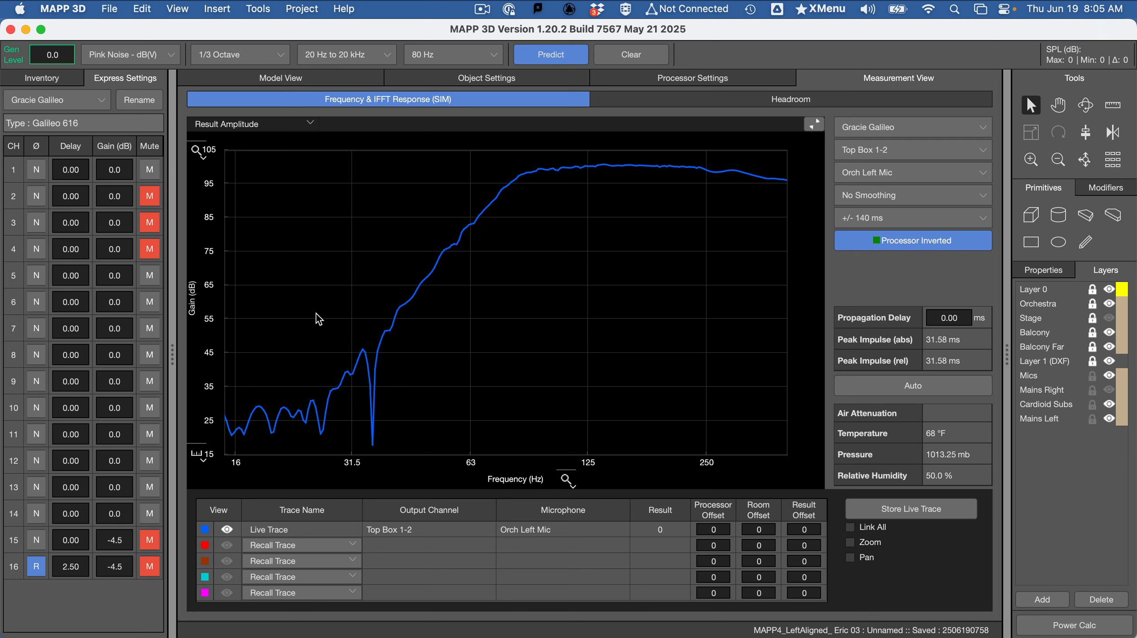
Switch to the Word assignment and read the instructions for matching system levels and taking traces
key(super+Tab)
scroll(404, 503, down, 1)
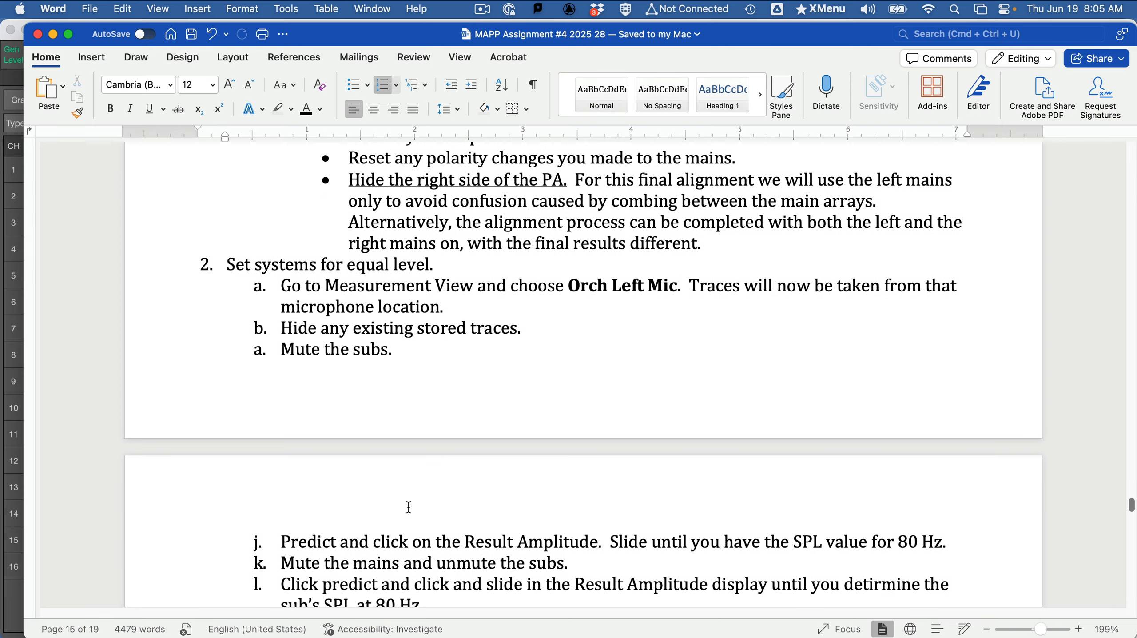
scroll(410, 503, down, 1)
scroll(411, 502, down, 3)
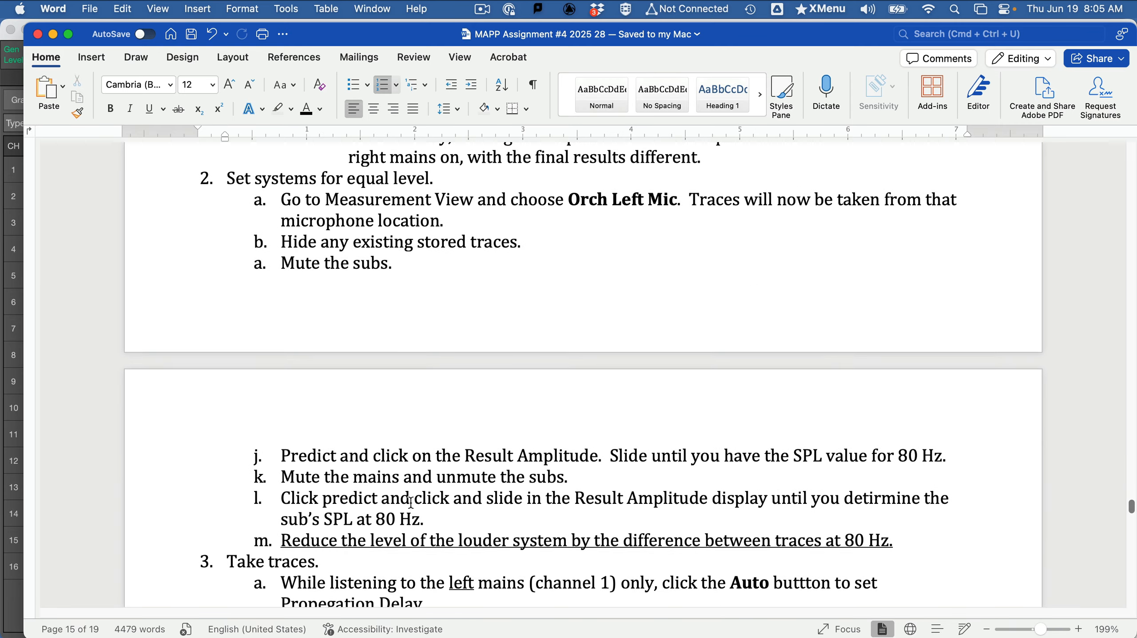
scroll(411, 502, down, 2)
scroll(411, 502, down, 3)
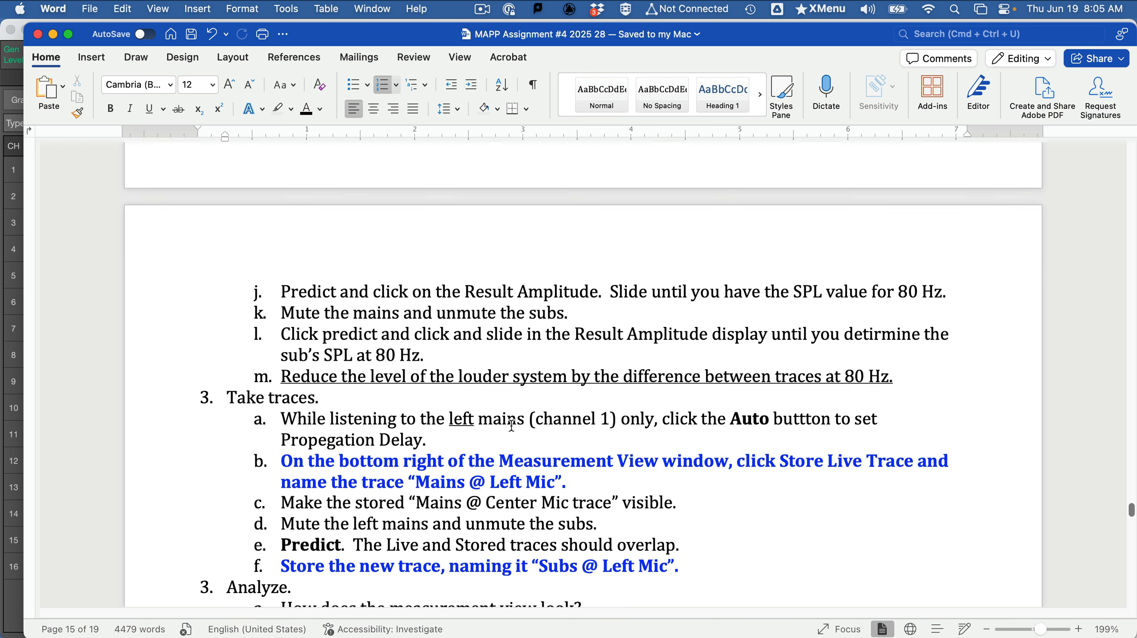
scroll(512, 425, down, 1)
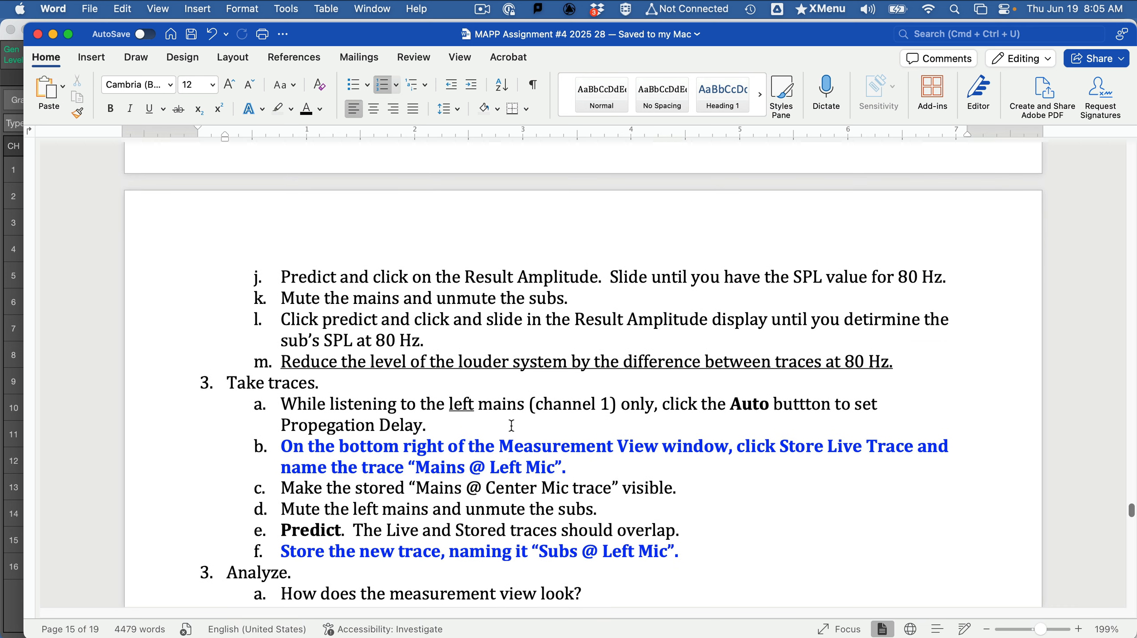
scroll(512, 425, down, 3)
Copy the trace name "Mains @ Left Mic" from the Word assignment and return to MAPP 3D
key(super+Tab)
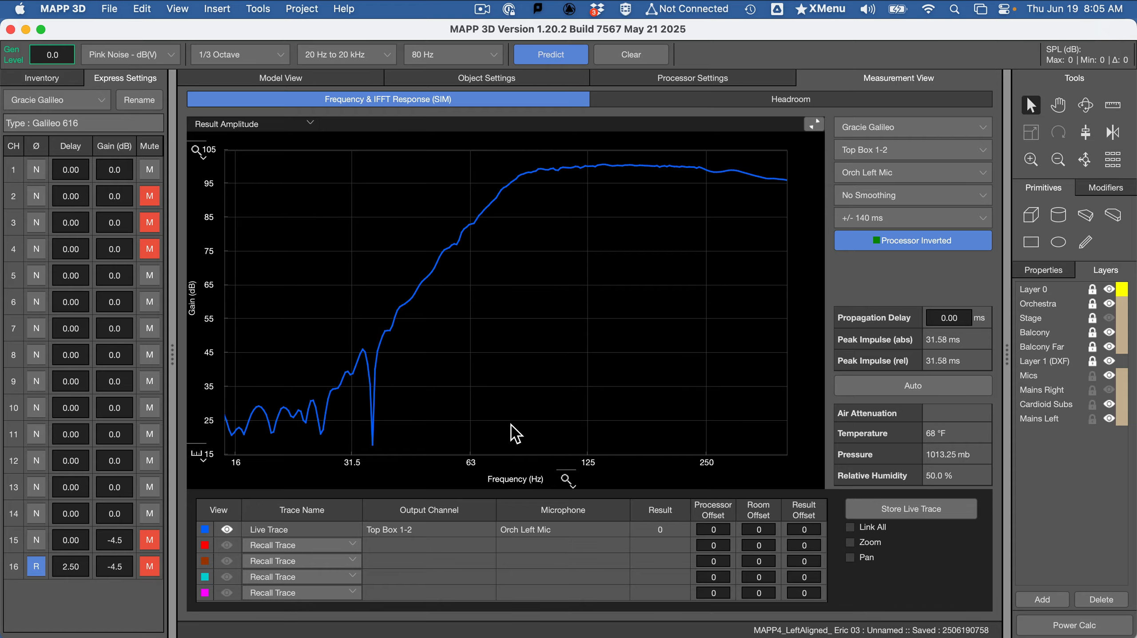
key(super+Tab)
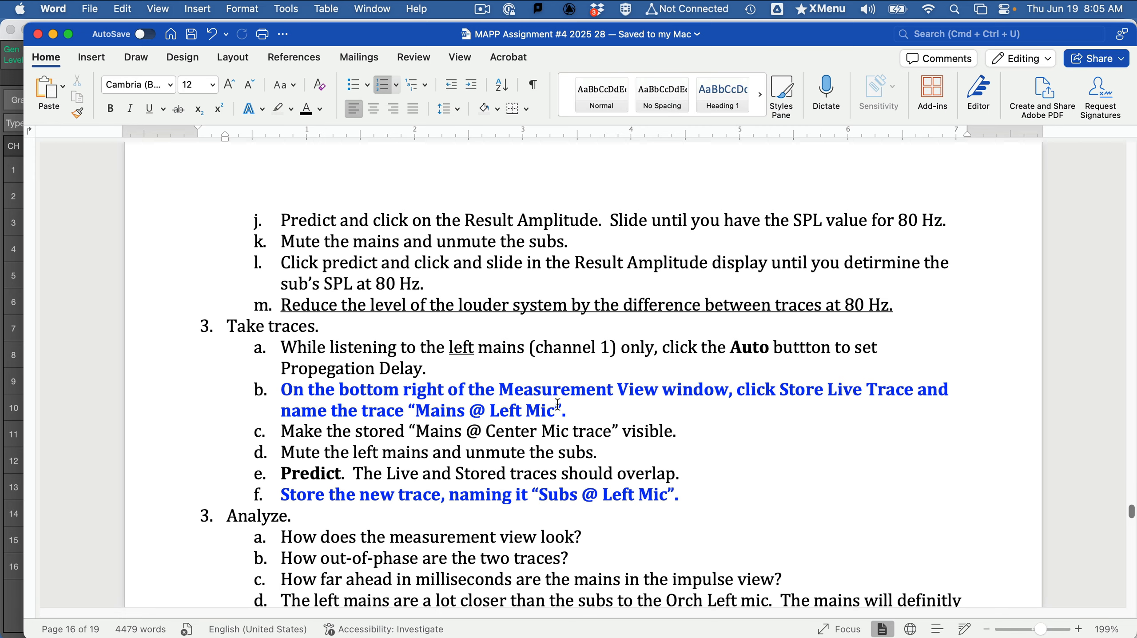
drag(557, 406, 434, 410)
key(super+c)
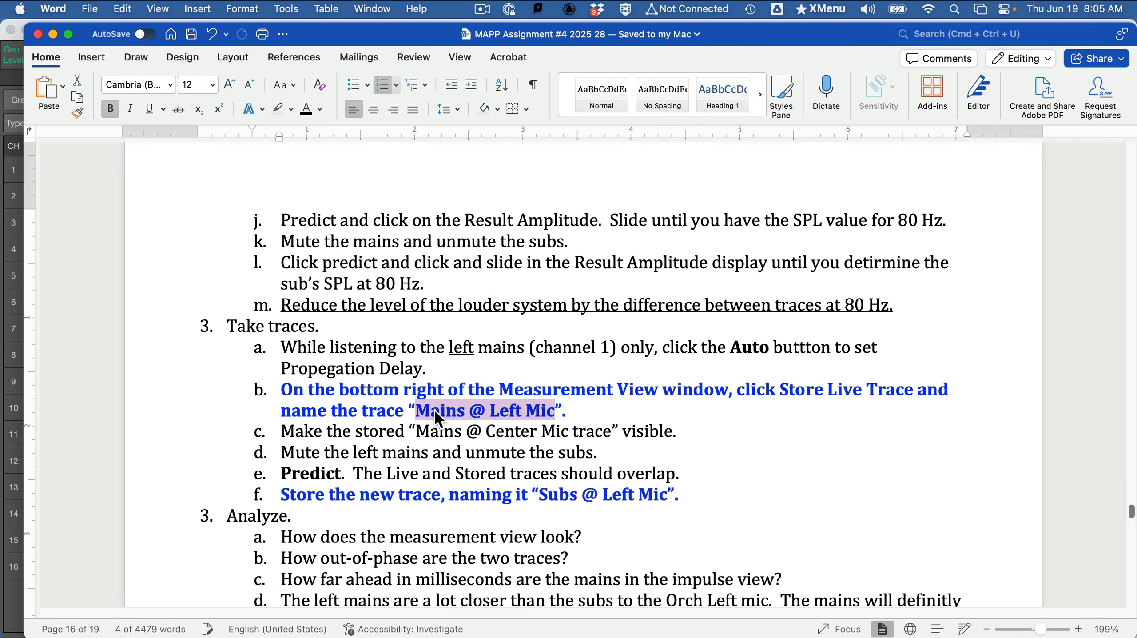
key(super+Tab)
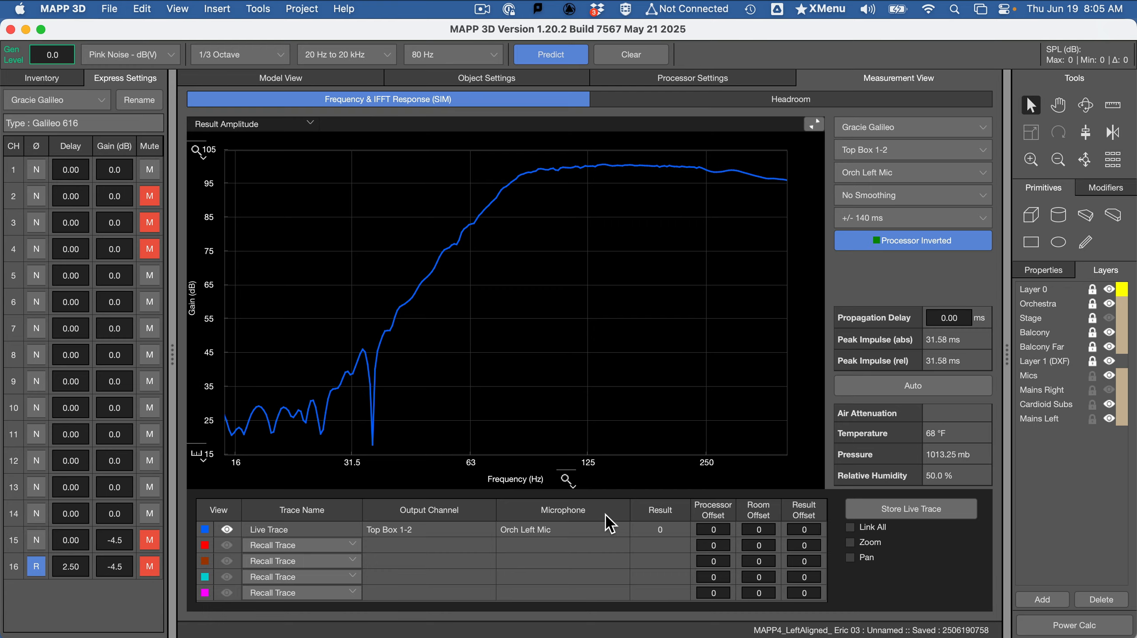
Set the Result Amplitude plot back to Full Range and restore the four-plot layout
click(575, 487)
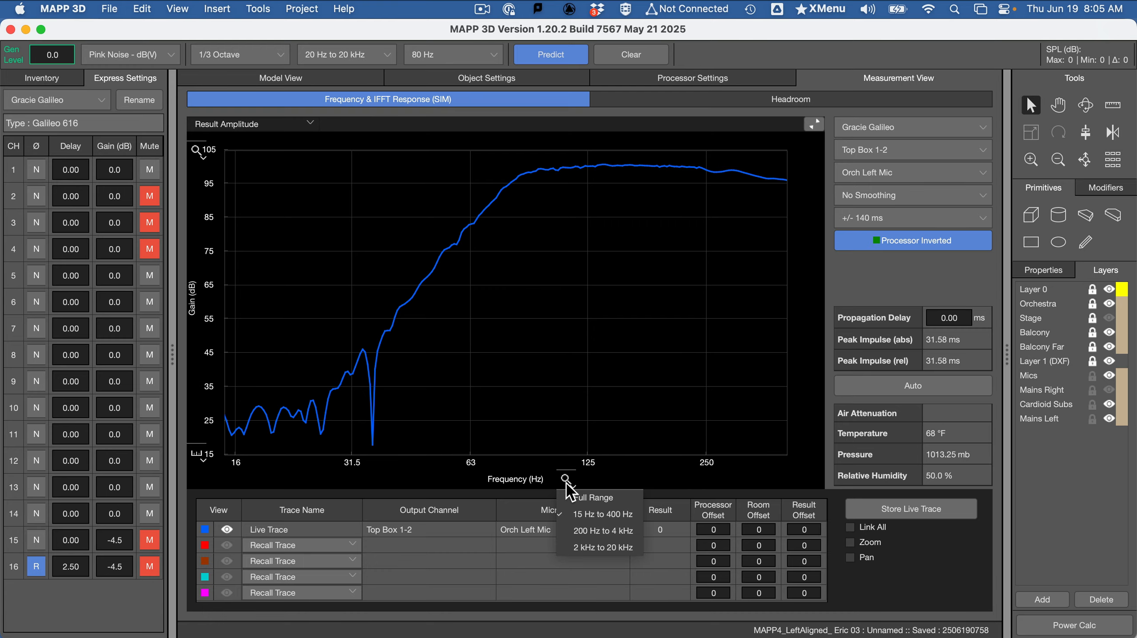
click(594, 497)
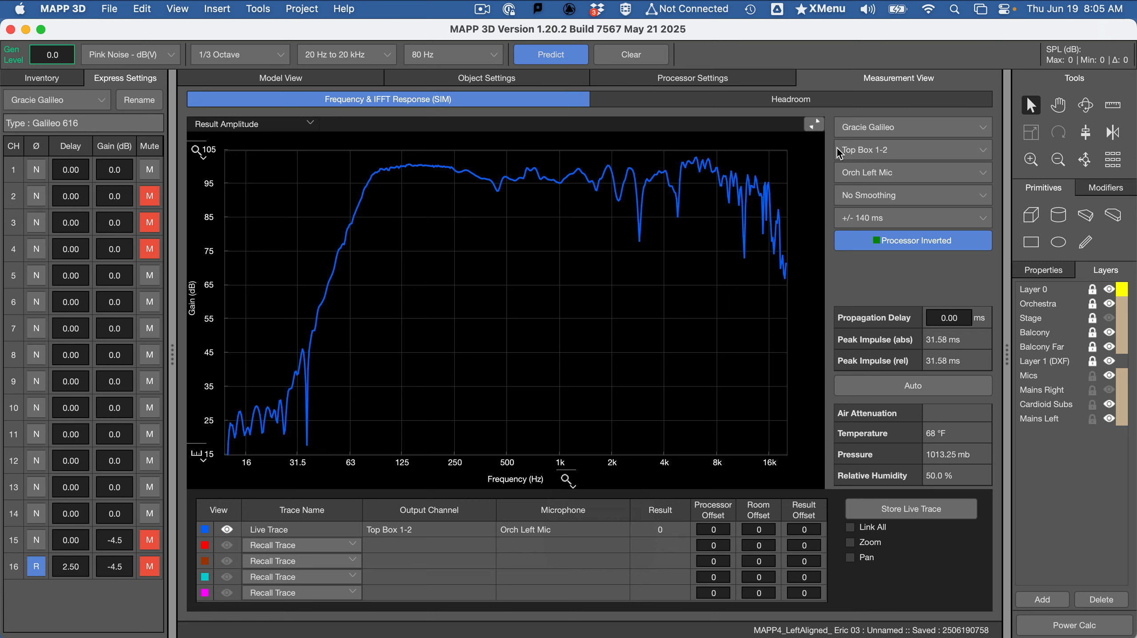
click(814, 125)
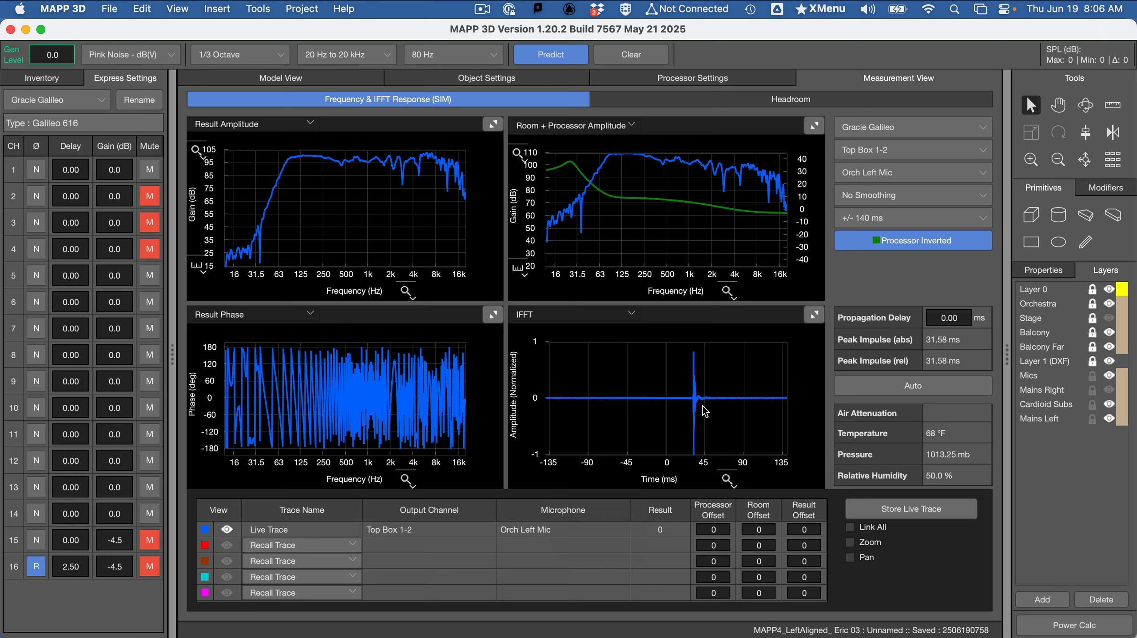
Set the propagation delay automatically and store the live trace as "Mains @ Left Mic", shown in the plots
click(876, 386)
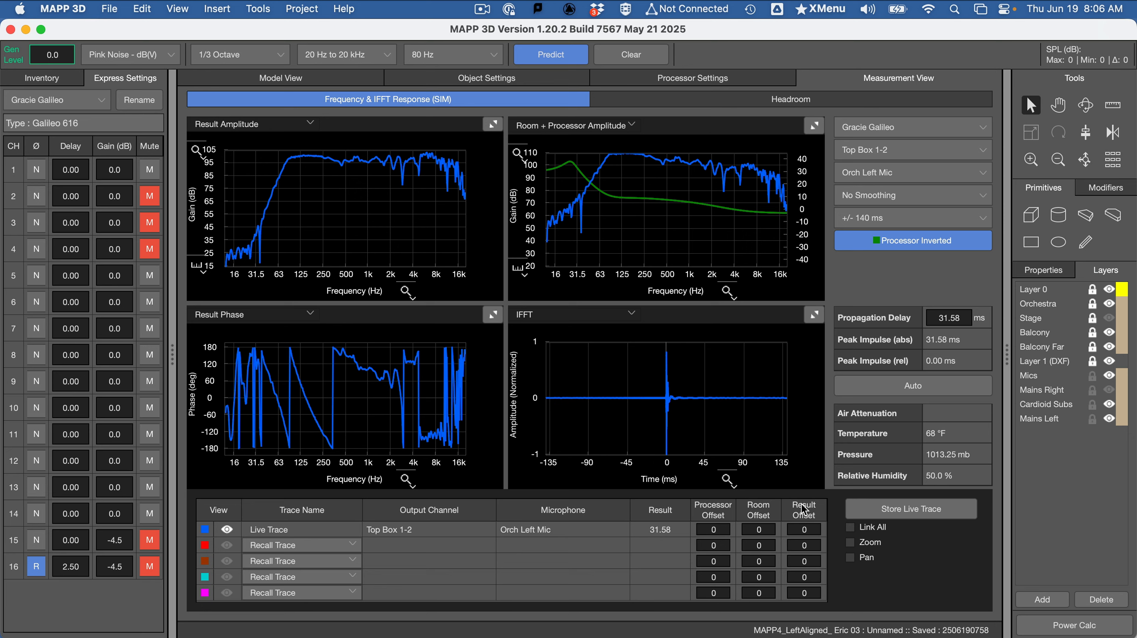
click(892, 512)
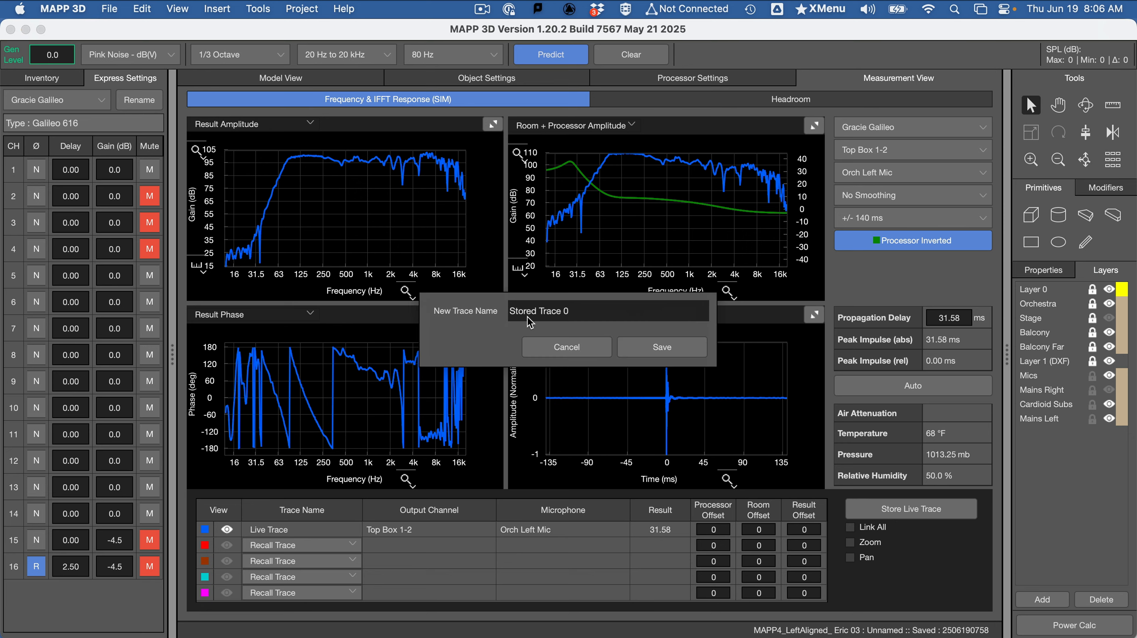
click(588, 305)
key(super+v)
click(646, 347)
click(228, 544)
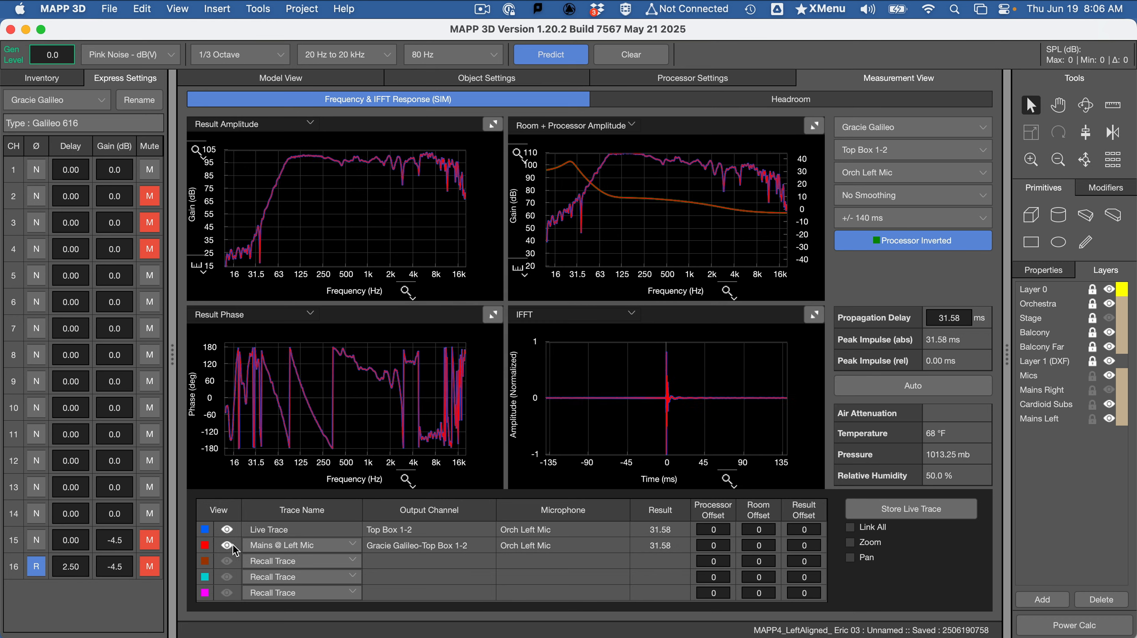
Predict with channel 1 muted and channels 15 and 16 unmuted, and limit the Result Amplitude plot to 15 Hz to 400 Hz
click(149, 172)
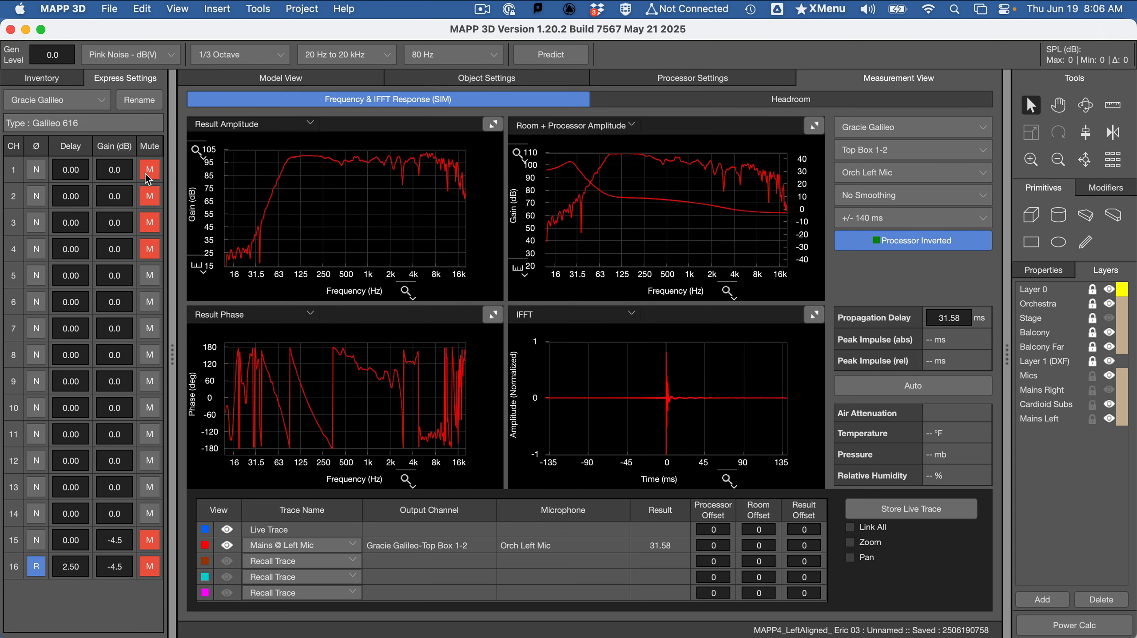
click(148, 566)
click(151, 545)
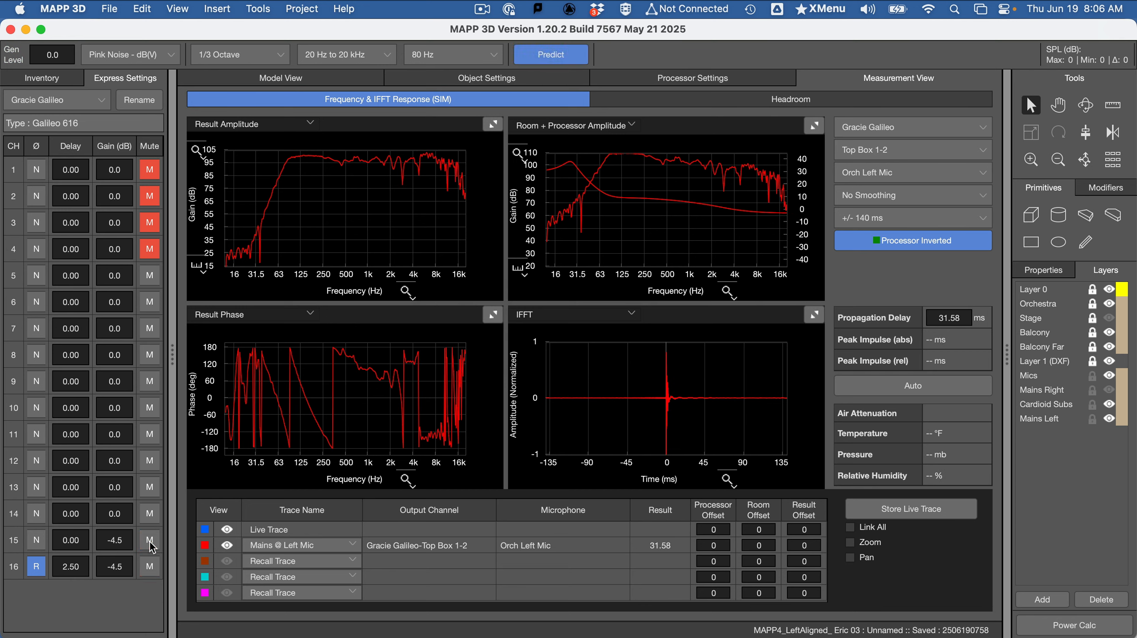
click(545, 56)
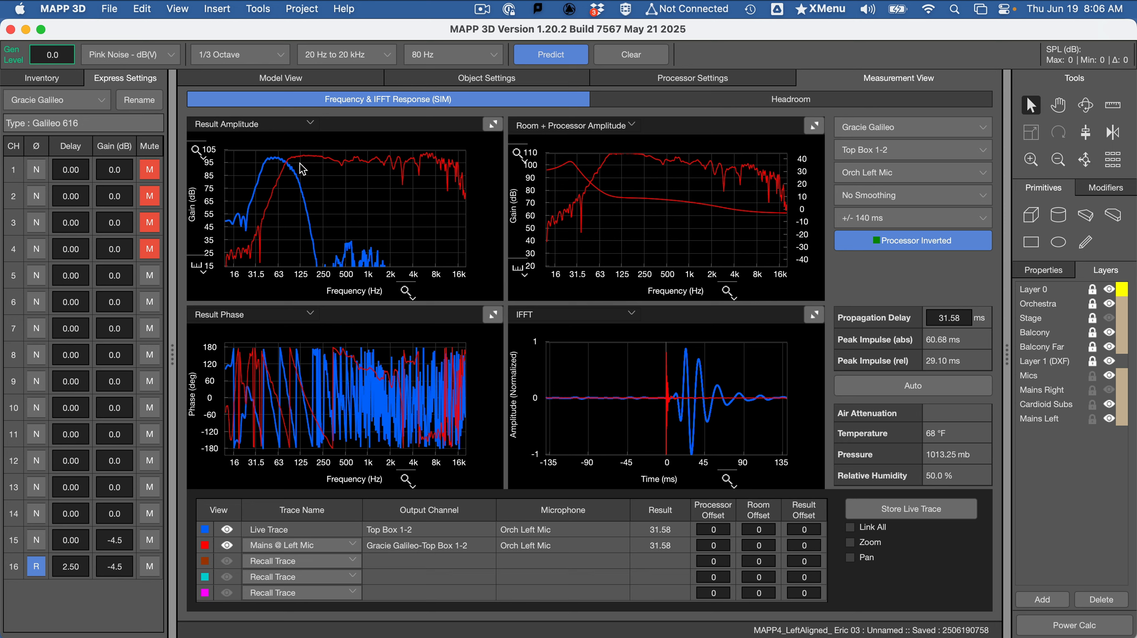
click(409, 293)
click(423, 327)
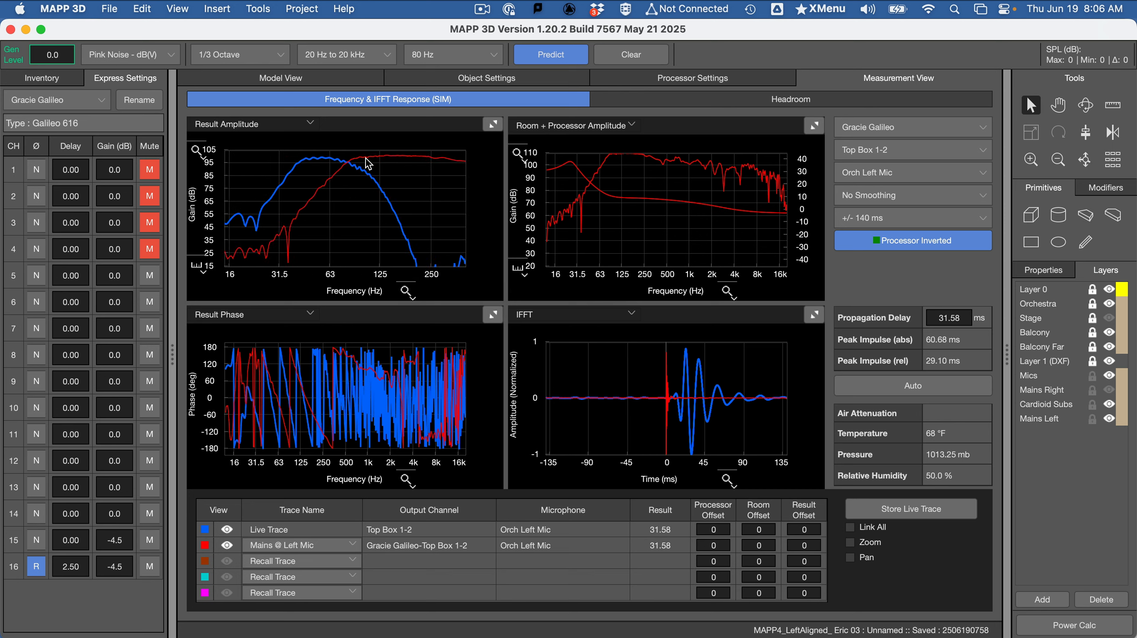
Store the live trace as "Subs @ Left Mic", copying the name from the assignment document in Word
click(931, 508)
key(super+Tab)
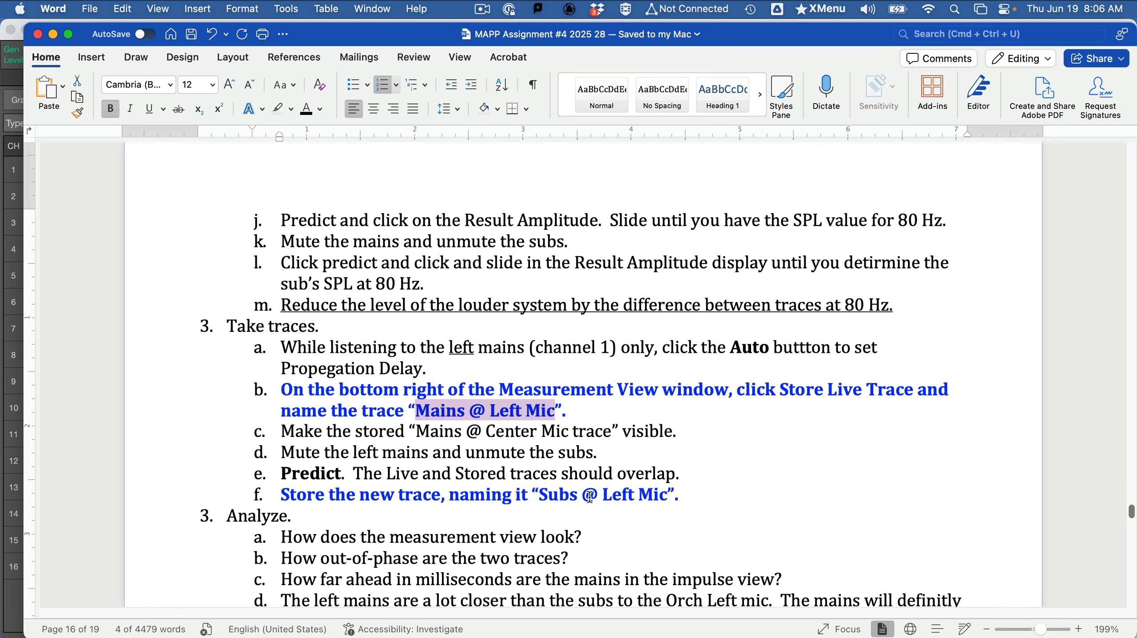
drag(541, 494, 652, 494)
key(super+c)
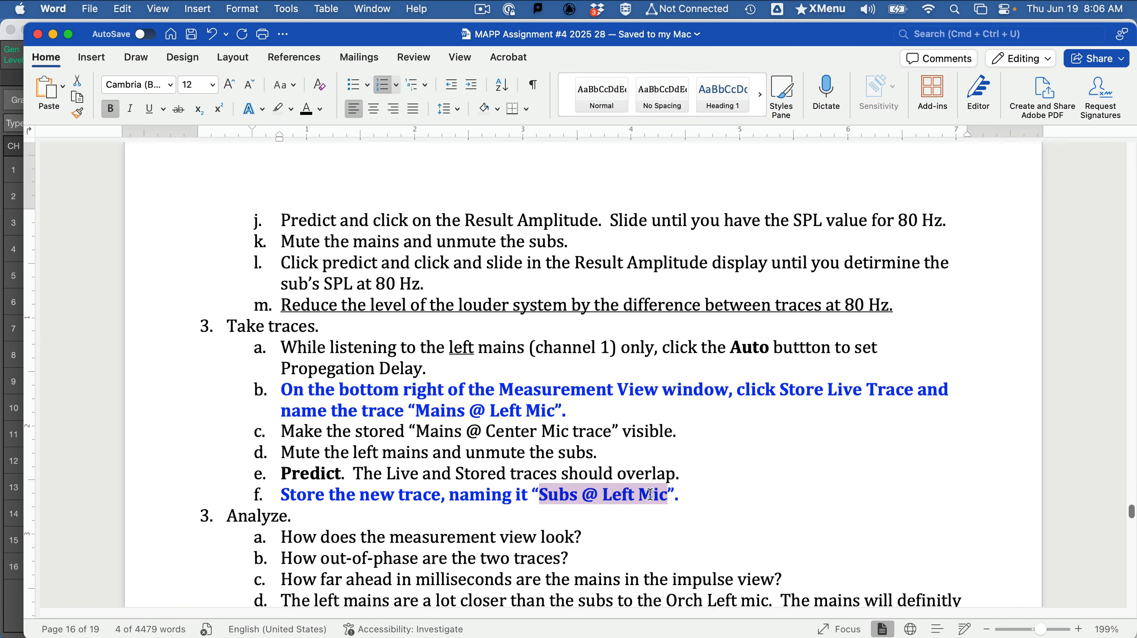
key(super+Tab)
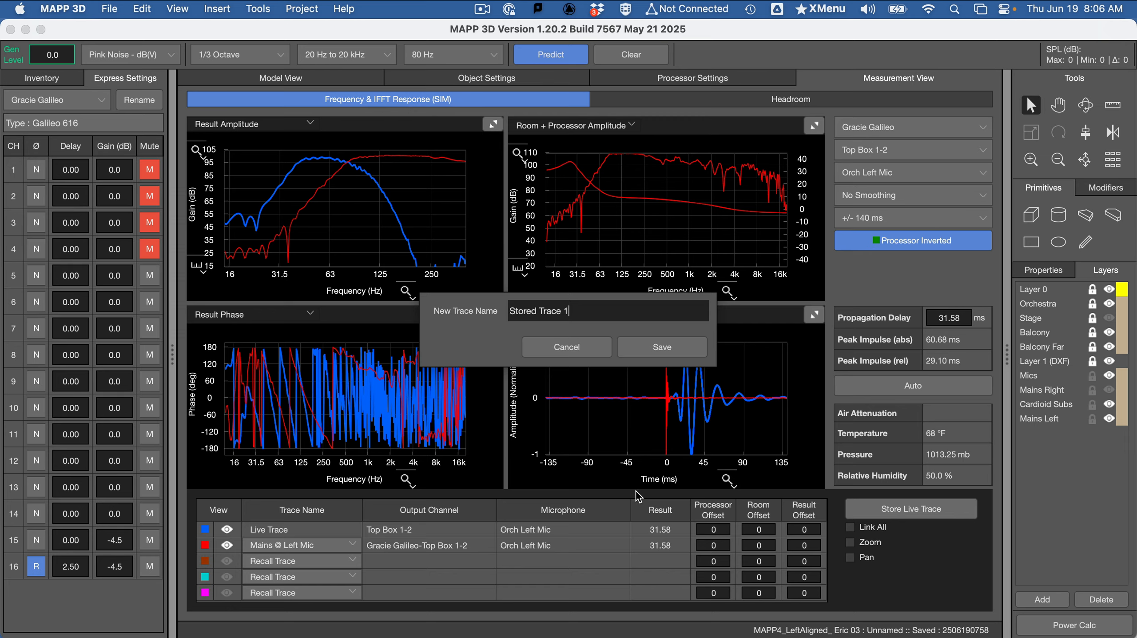
key(super+a)
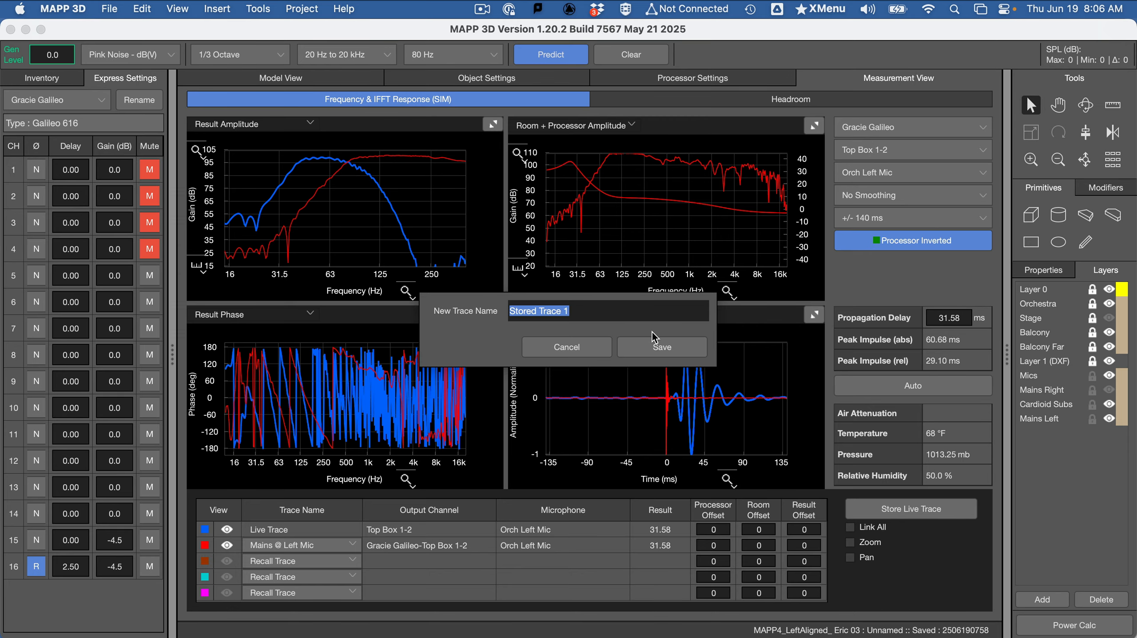
key(super+v)
click(655, 341)
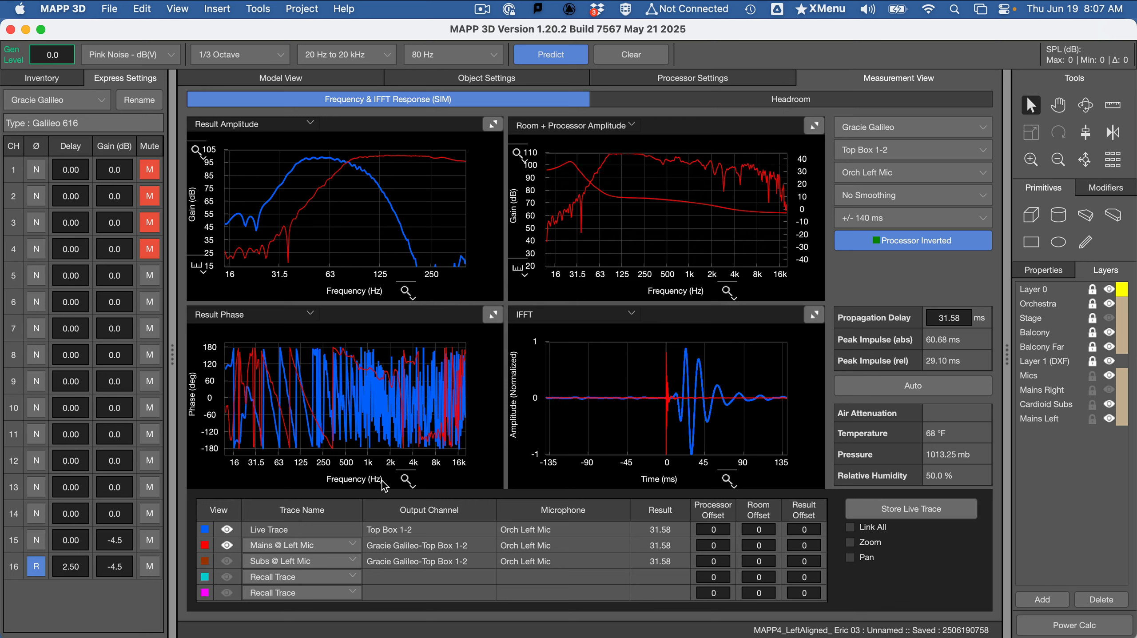
Limit the Result Phase plot to 15 Hz to 400 Hz and check the layout in Model View before returning to Measurement View
click(407, 483)
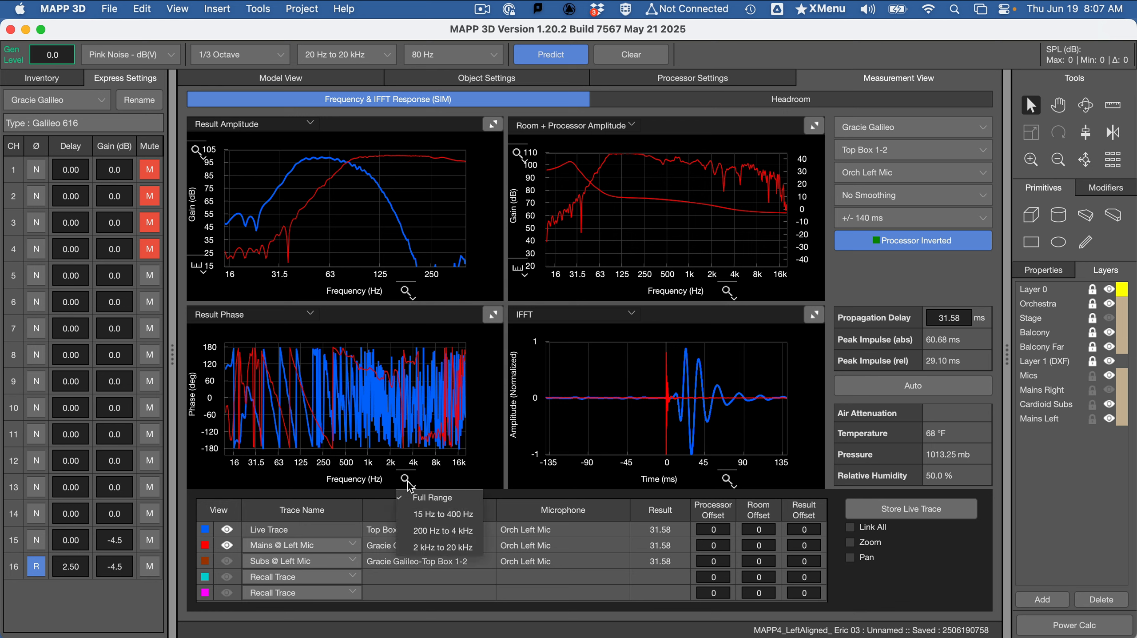
click(442, 507)
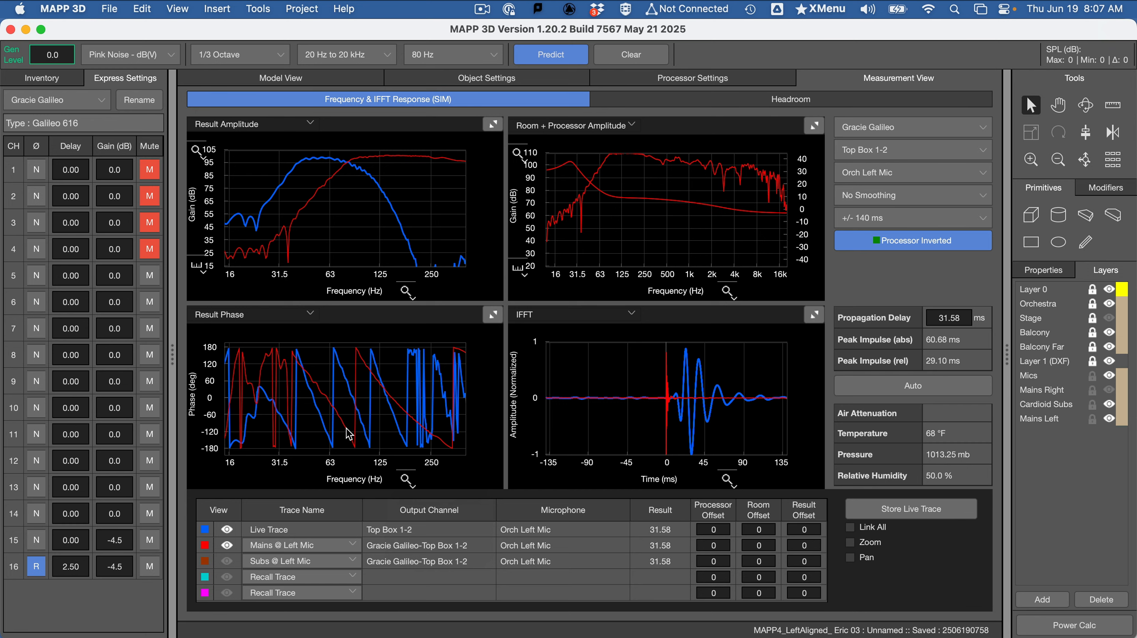
click(316, 77)
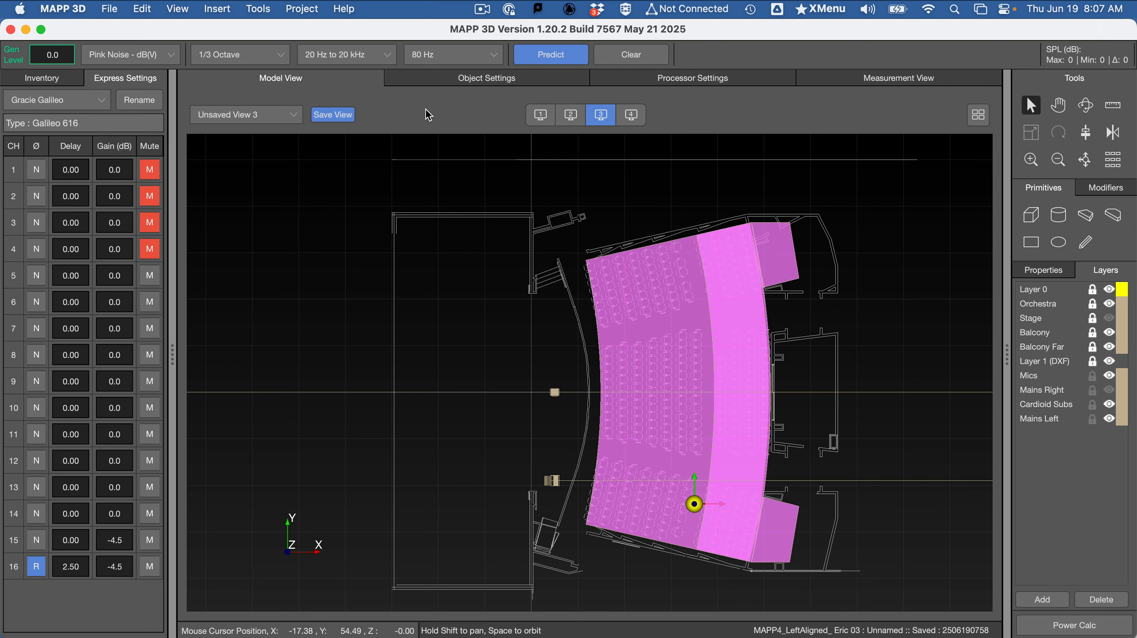
click(924, 74)
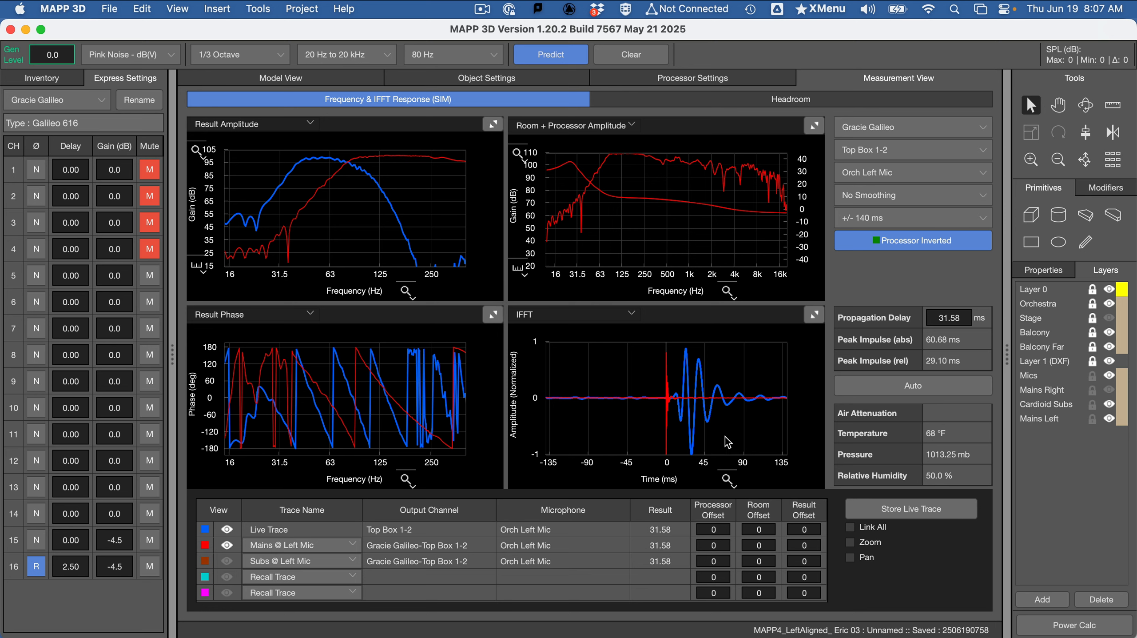
Enlarge the IFFT plot, narrow its time range to +/- 14 ms, and restore the four-plot layout
click(814, 314)
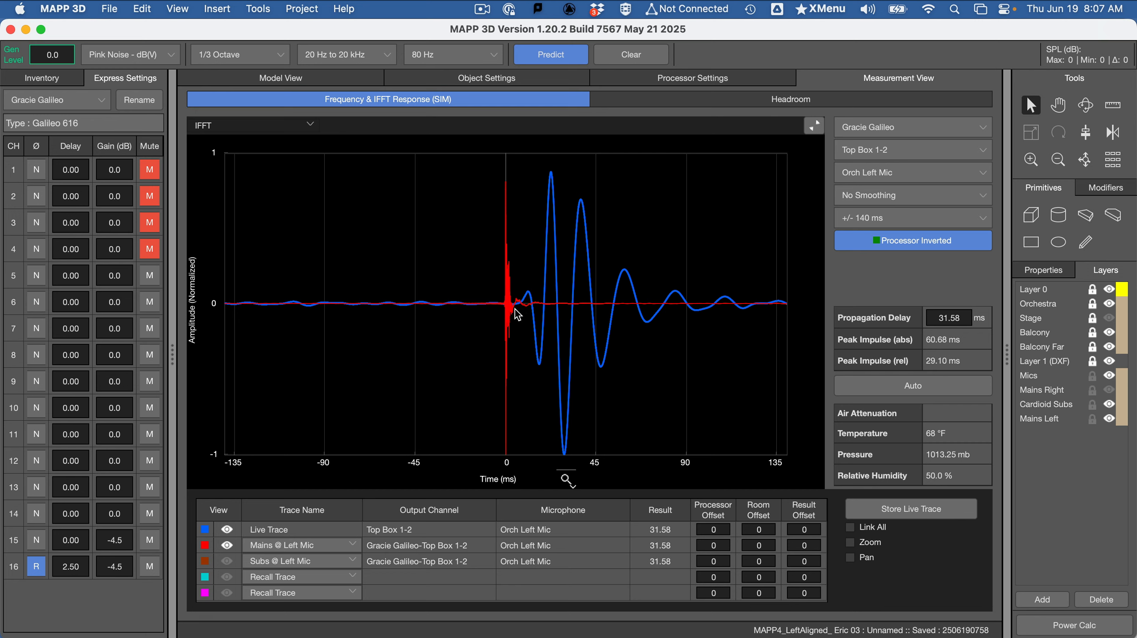
click(572, 482)
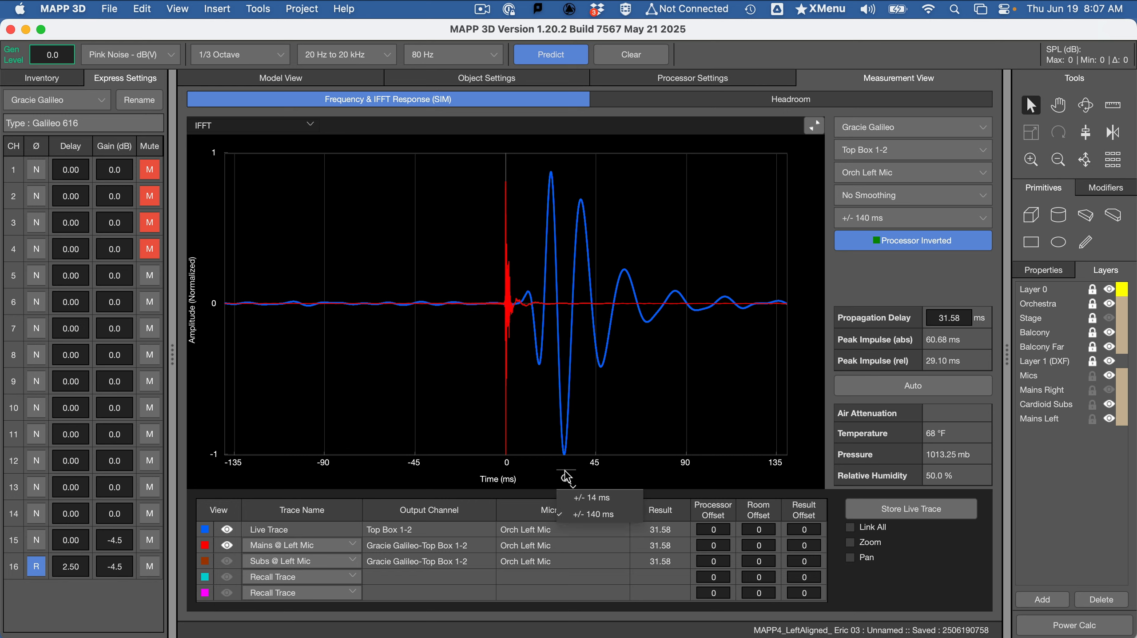
click(578, 492)
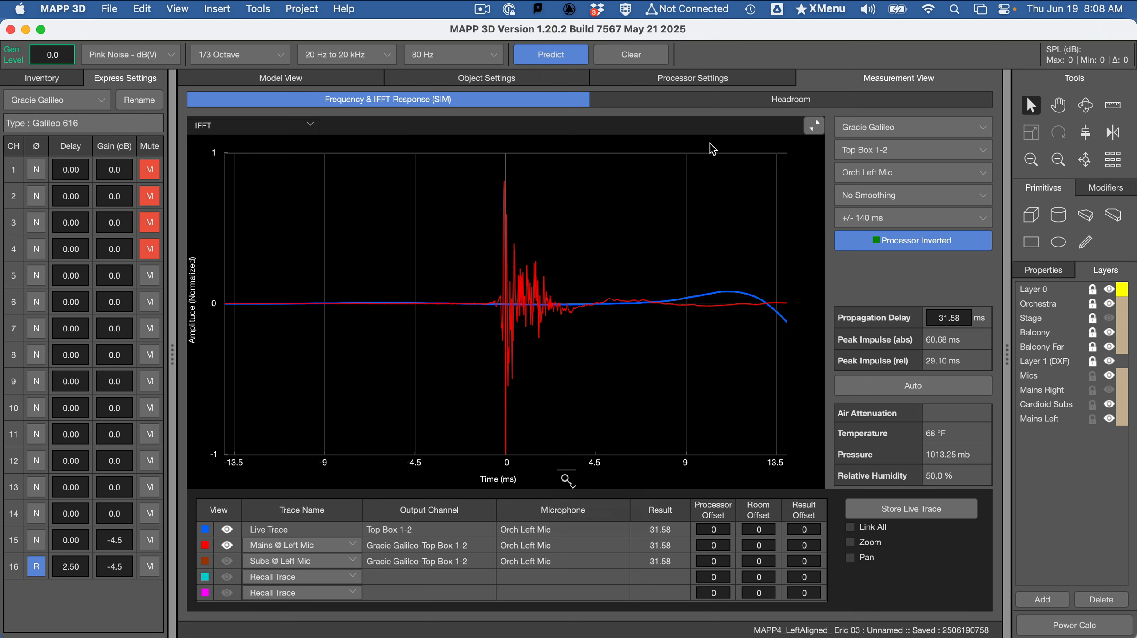
click(813, 126)
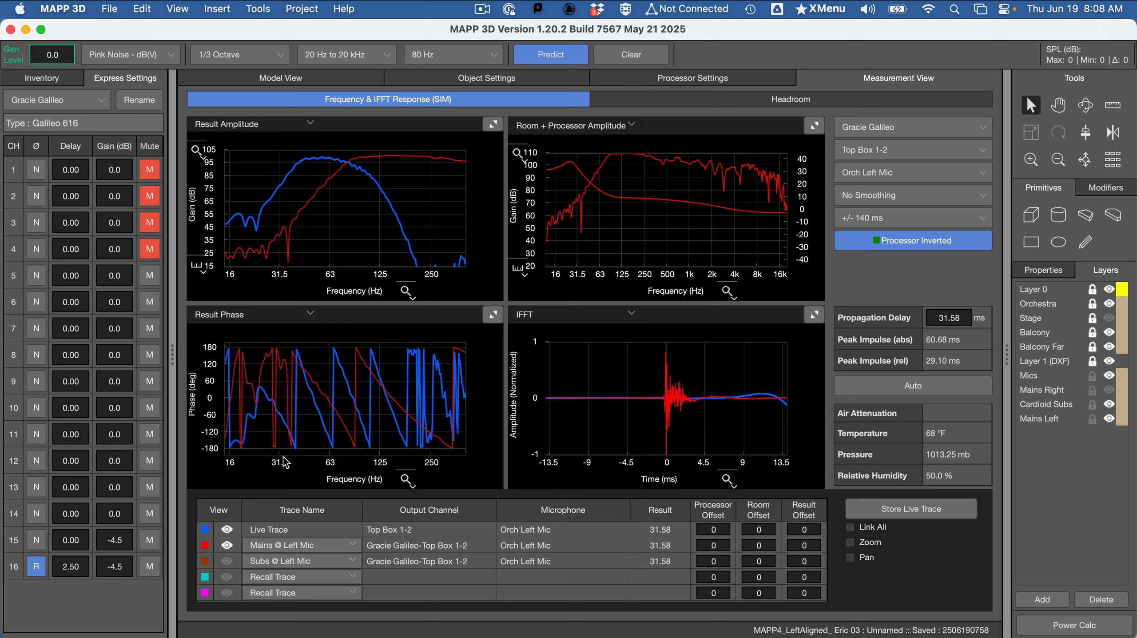
Show the "Subs @ Left Mic" trace instead of "Mains @ Left Mic" and predict with channel 1 unmuted and channels 15 and 16 muted
click(229, 564)
click(227, 546)
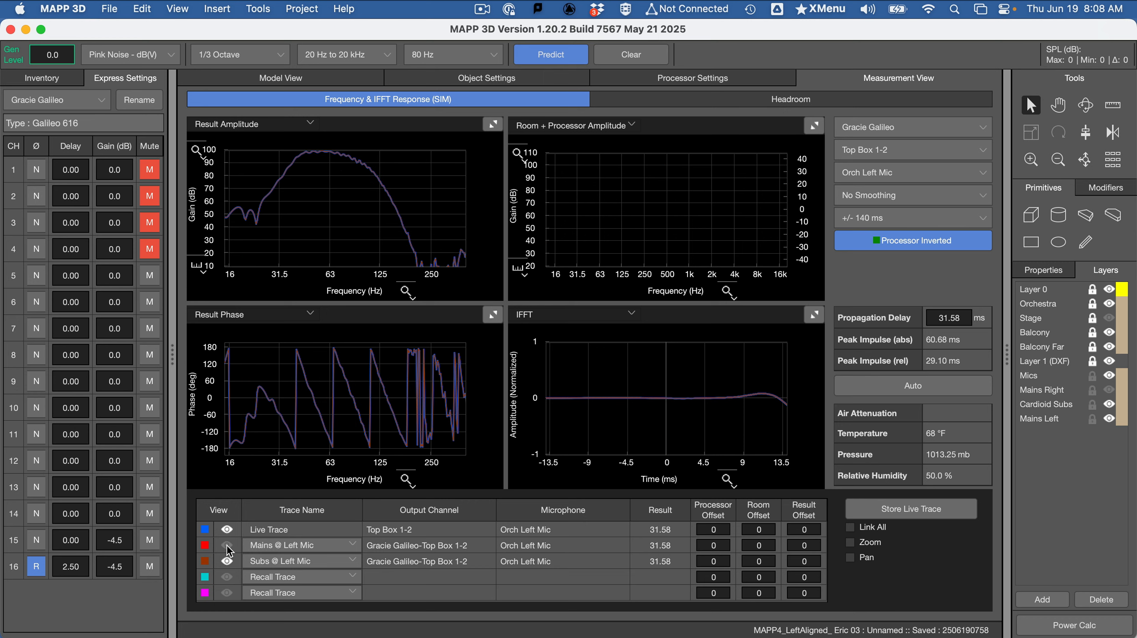
click(145, 166)
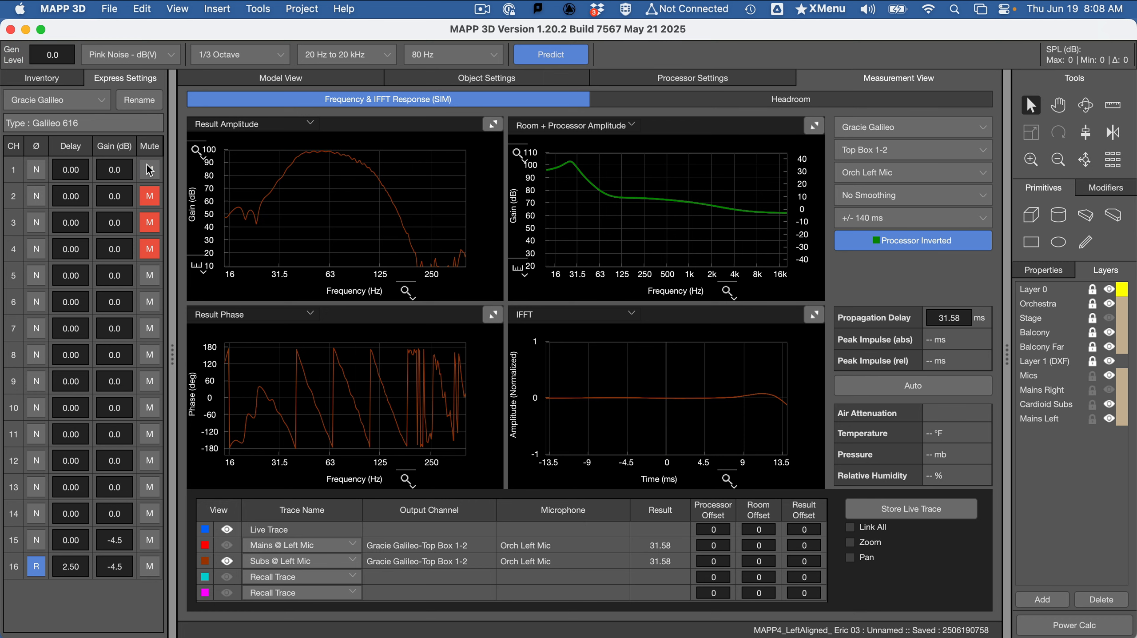
click(151, 568)
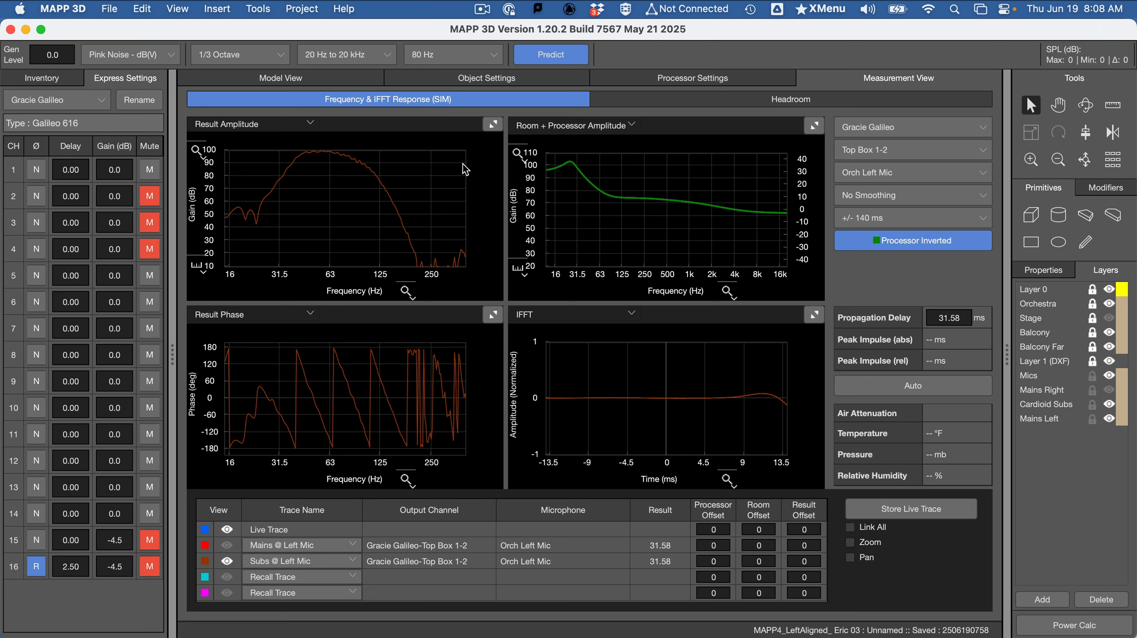
click(561, 55)
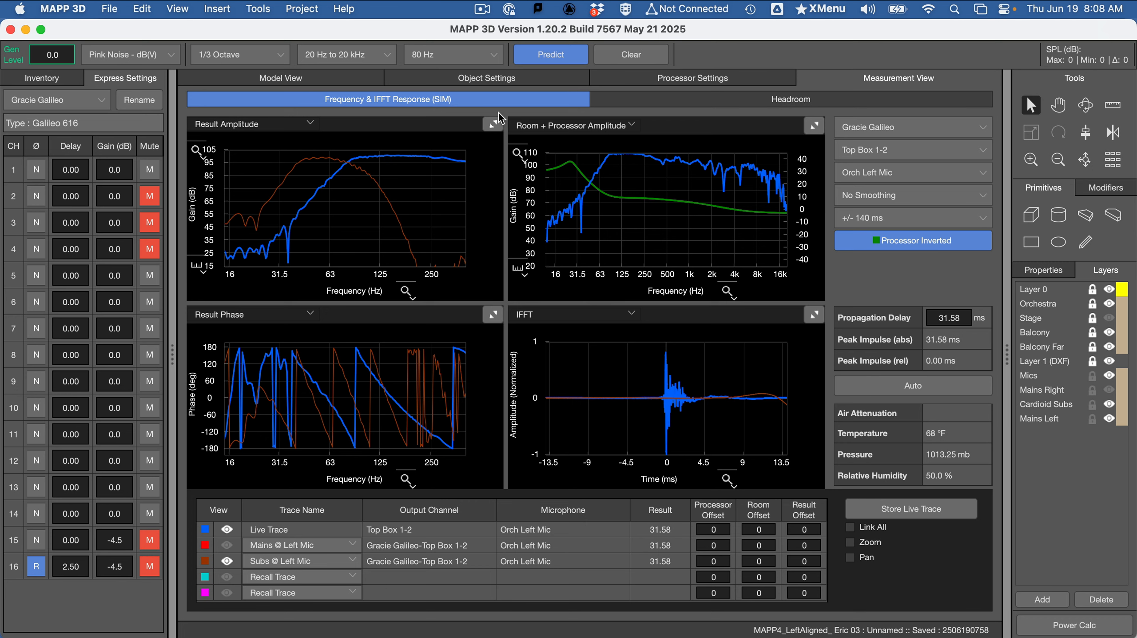
Enlarge the Result Phase plot and set the channel 1 delay to 5 ms
click(493, 315)
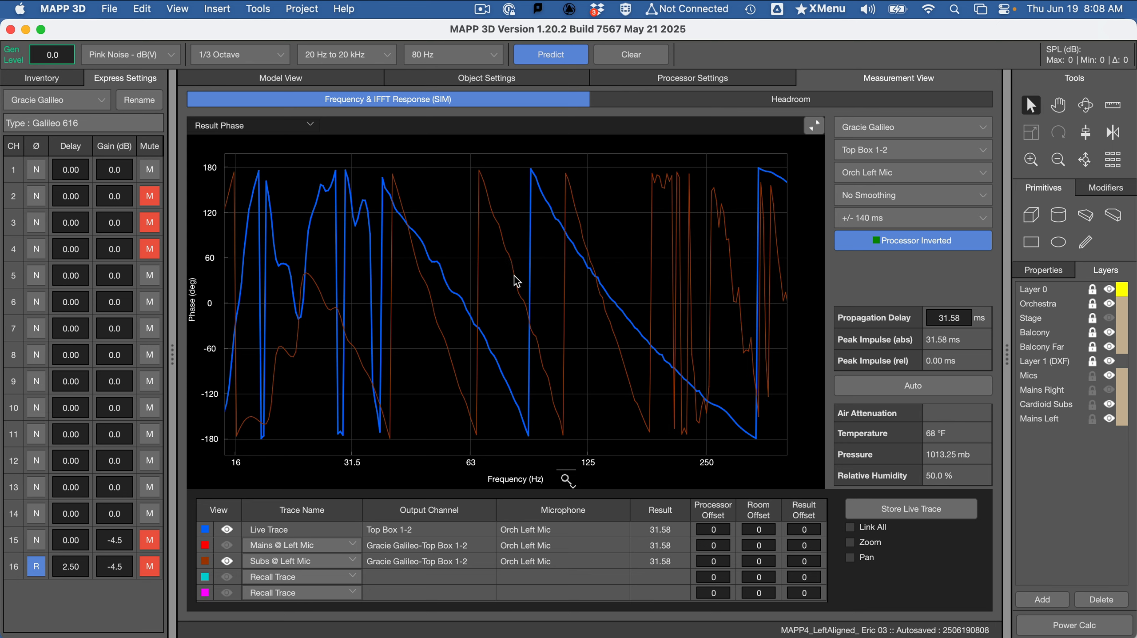
click(78, 170)
text(5)
key(Return)
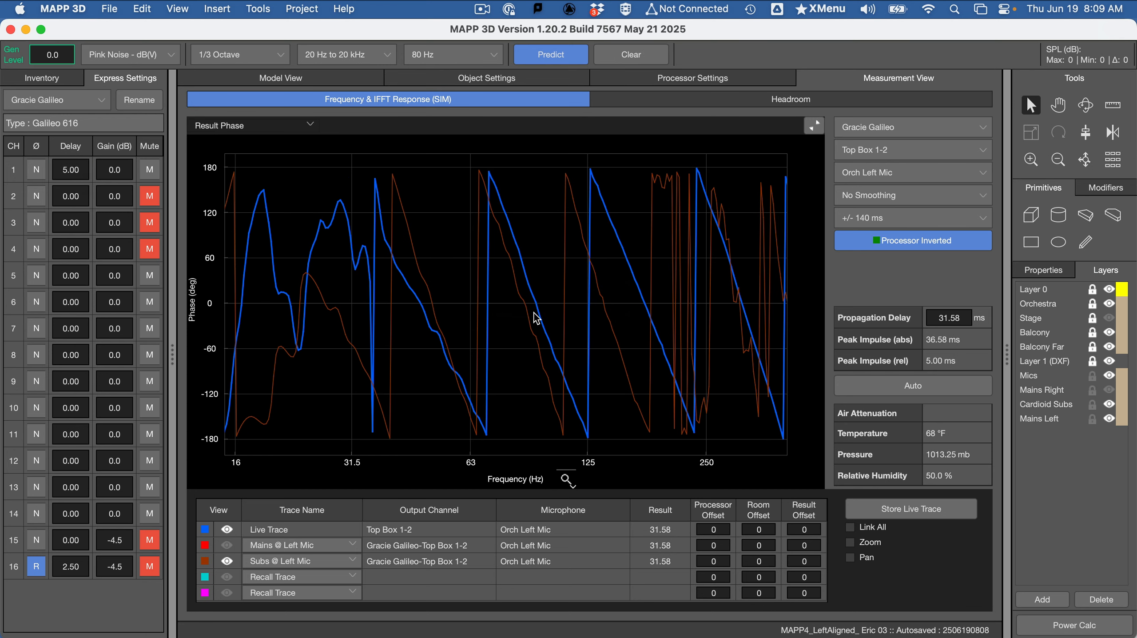
Increase the channel 1 delay to 7 ms and compare the phase traces around the crossover region
click(77, 169)
text(7)
key(Return)
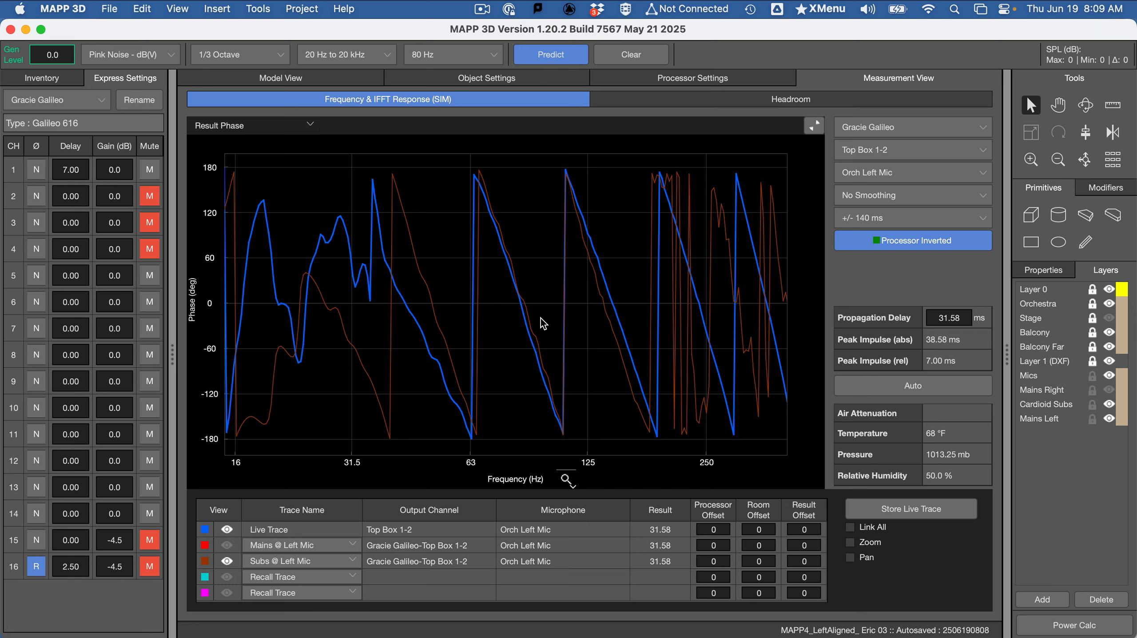
drag(540, 318, 514, 312)
Try a channel 1 delay of 7.5 ms against the stored subs phase trace
click(81, 168)
drag(77, 168, 72, 169)
key(BackSpace)
key(BackSpace)
text(5)
key(Return)
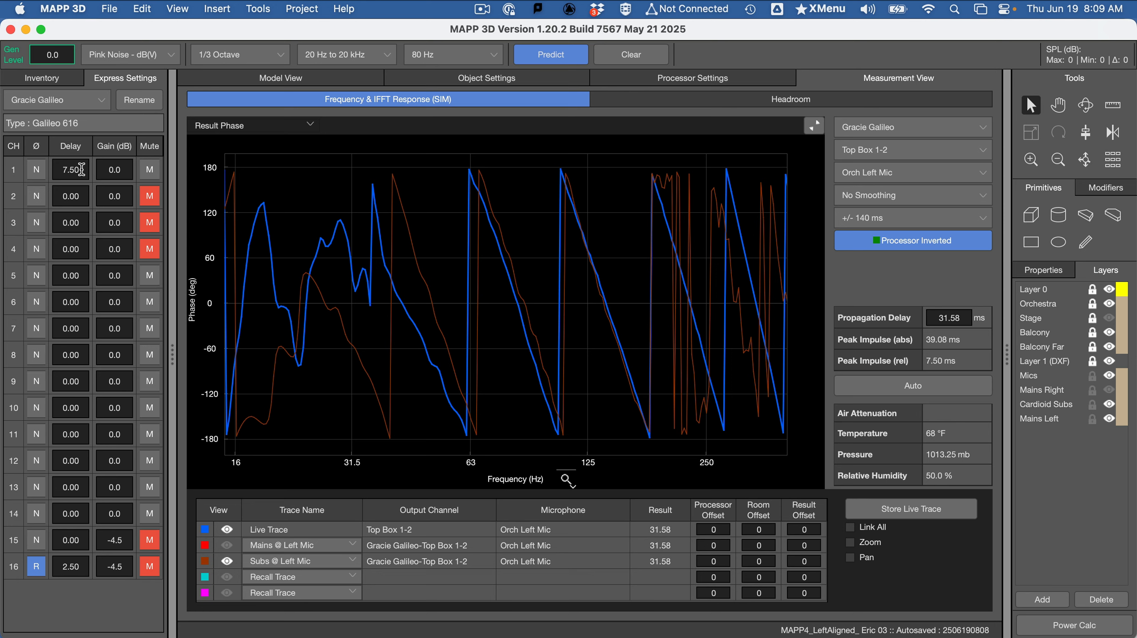
Set the channel 1 delay to 6.5 ms and restore the four-plot layout
drag(87, 170, 20, 166)
text(6.5)
key(Return)
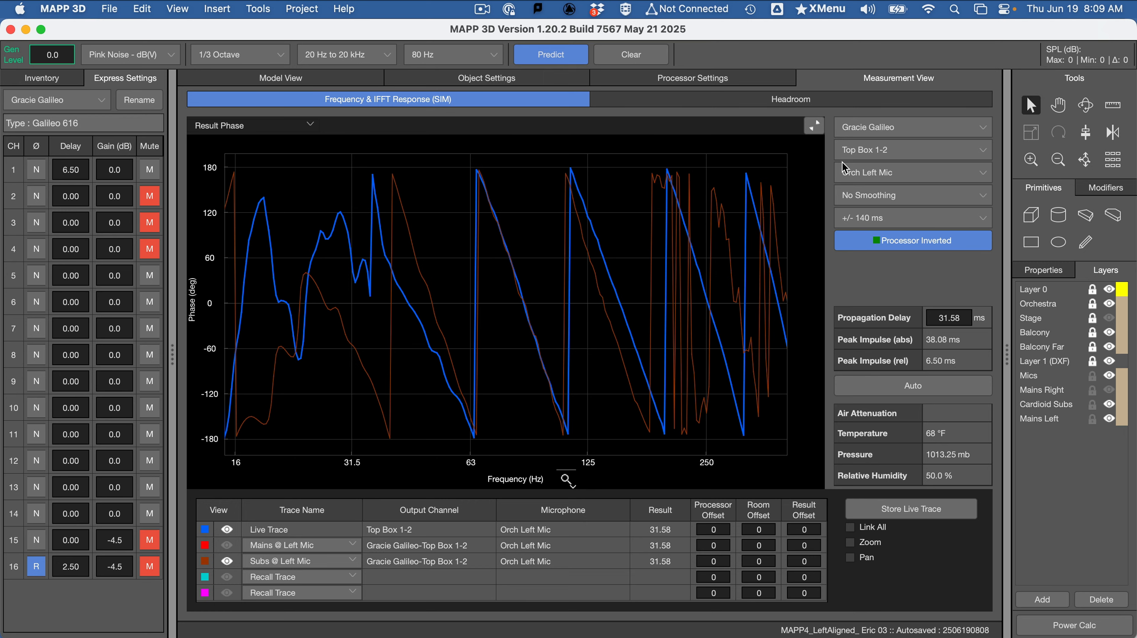
click(814, 127)
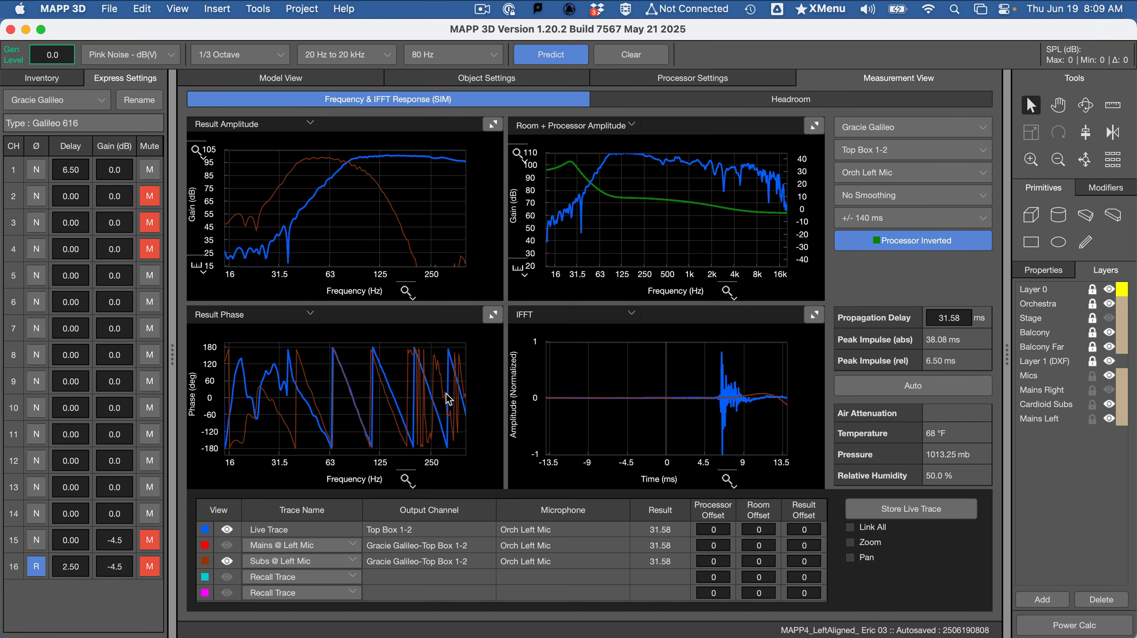
Review the Analyze, Time Align and See the results instructions in the Word assignment, and return to MAPP 3D
key(super+Tab)
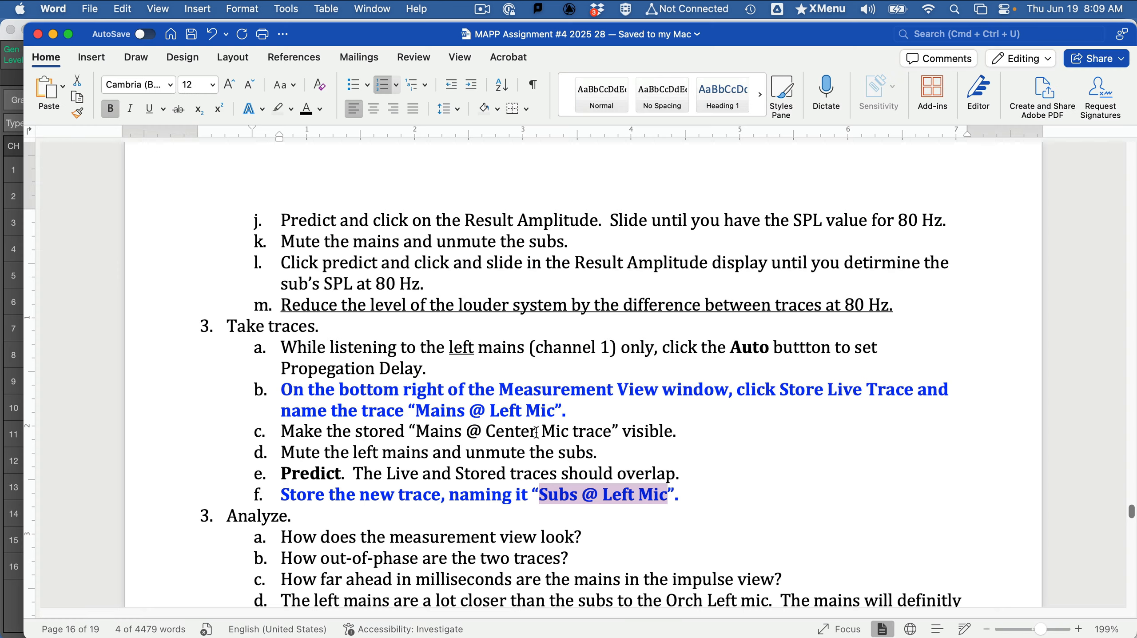
scroll(536, 432, down, 2)
scroll(348, 461, down, 3)
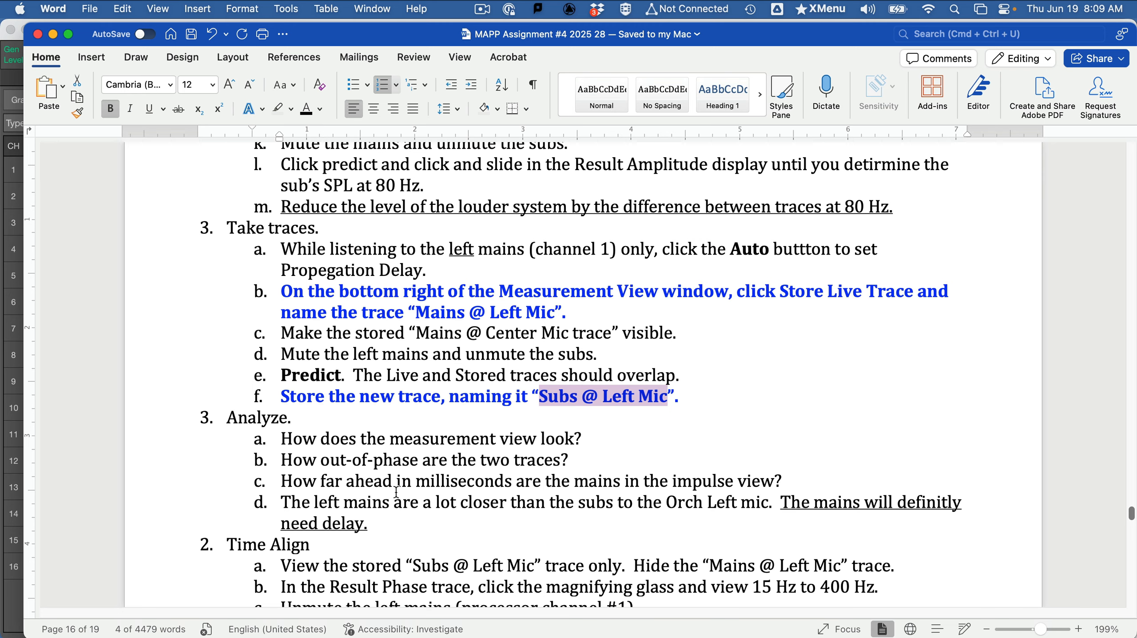
scroll(397, 492, down, 8)
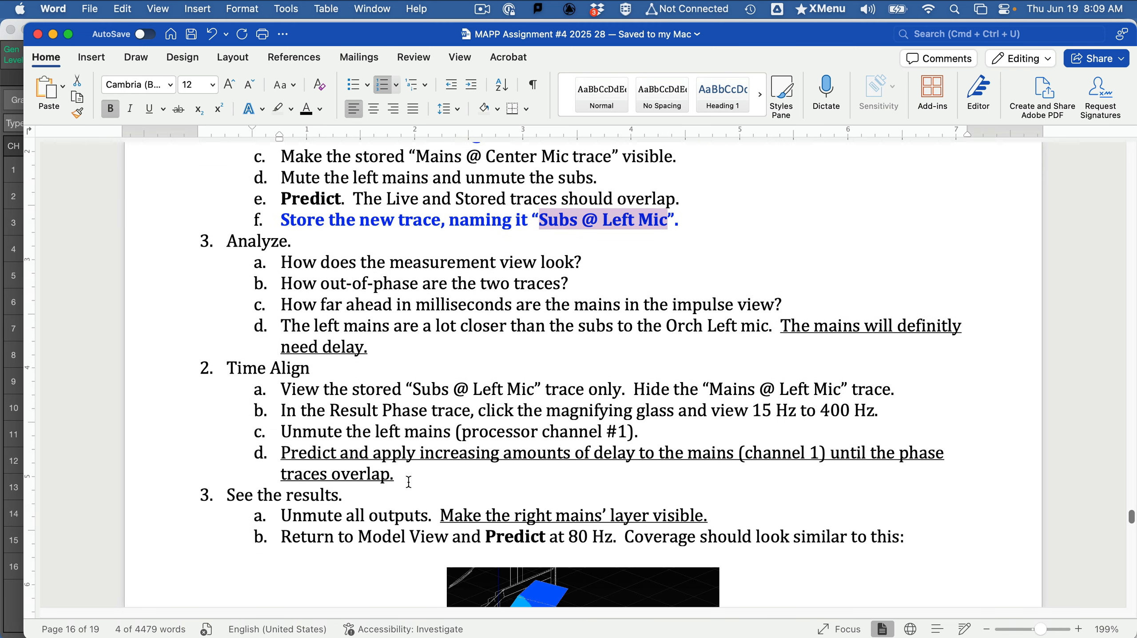
scroll(407, 465, down, 10)
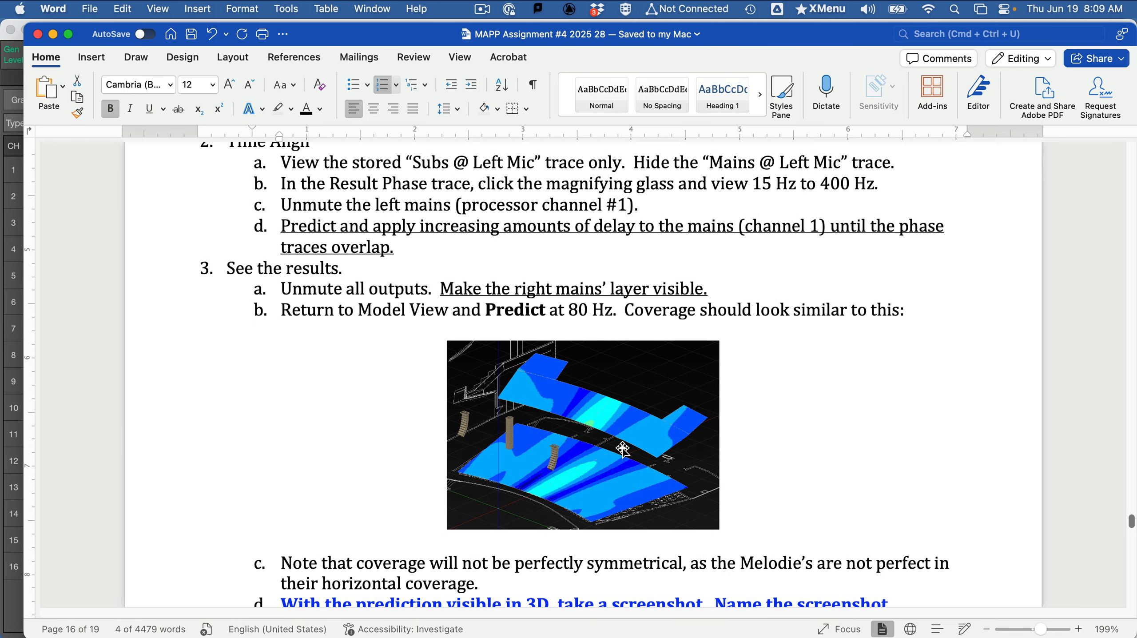
key(super+Tab)
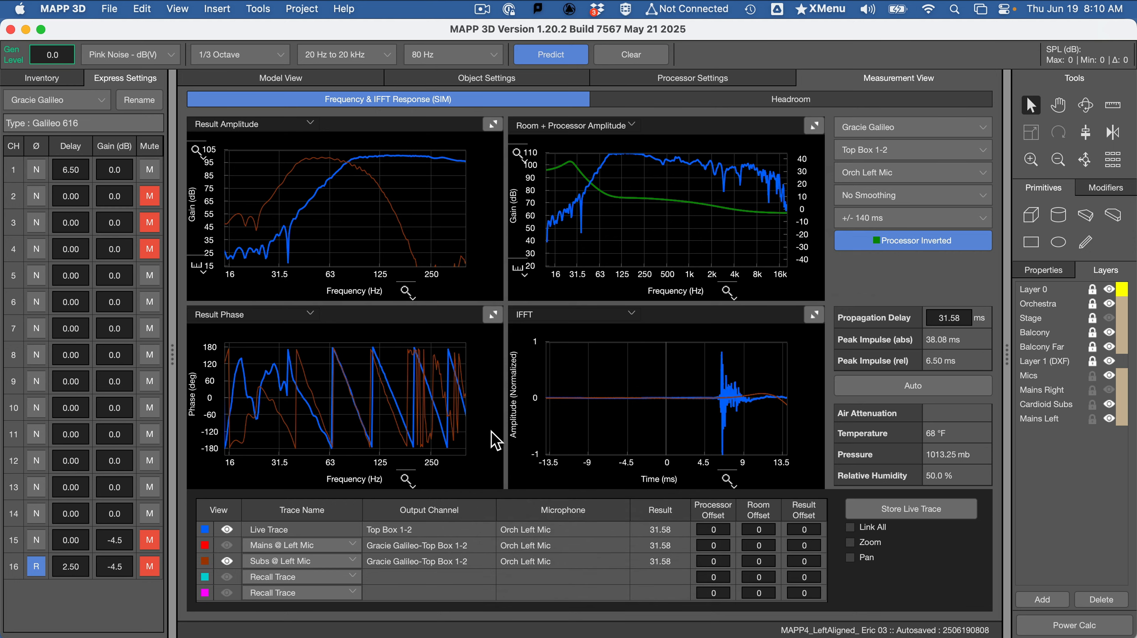
Switch to the angled 3D view of the model and make the Mains Right layer visible
click(304, 83)
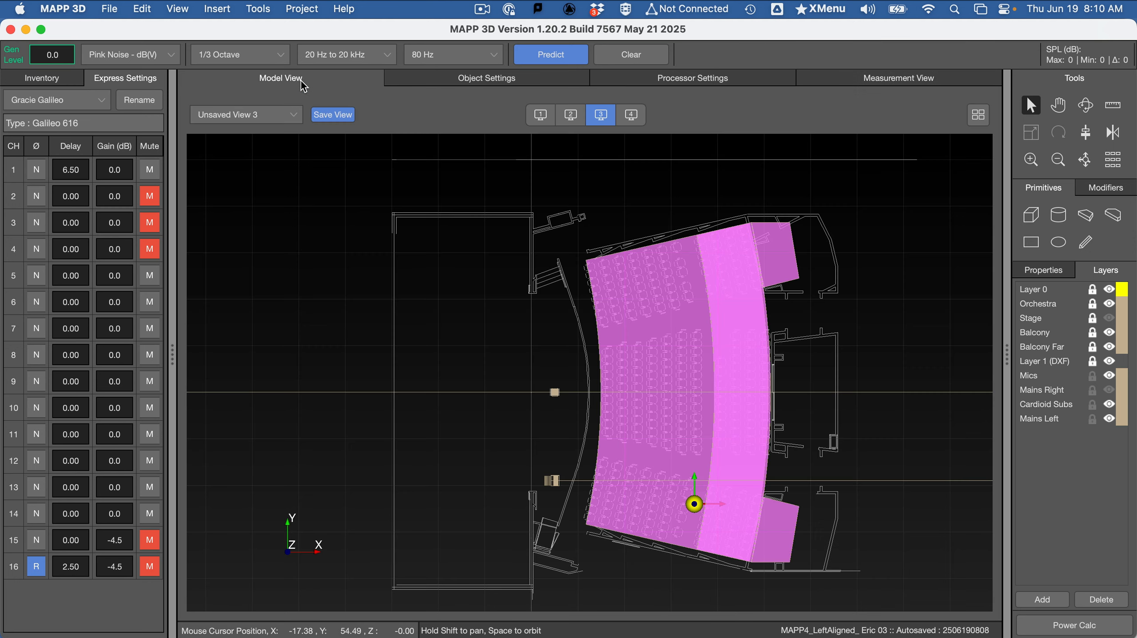
click(412, 420)
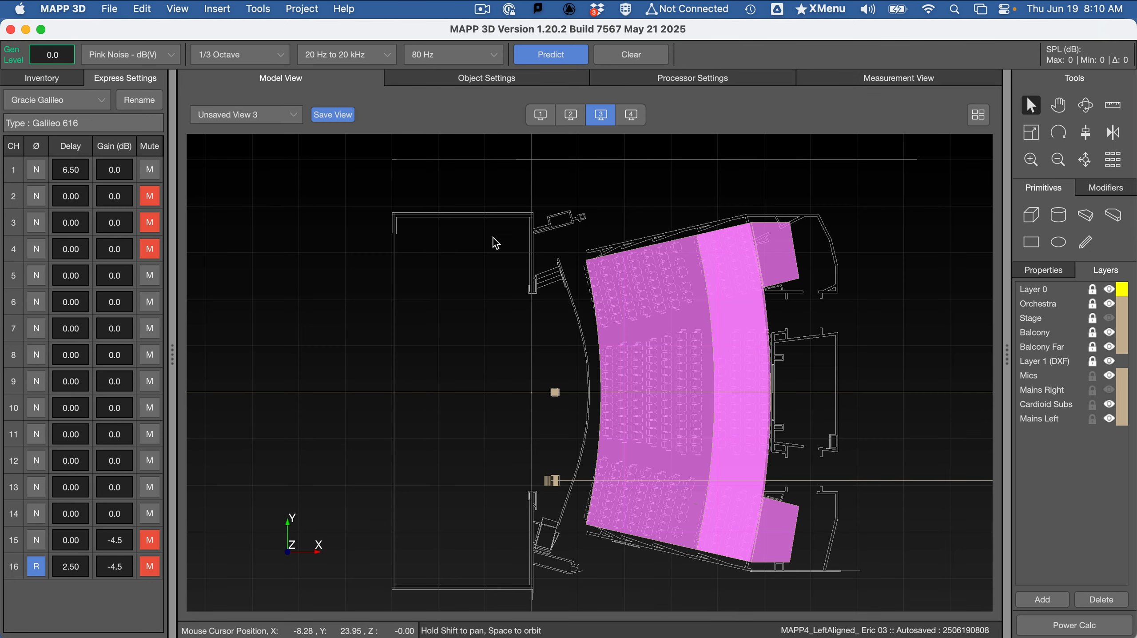
click(536, 122)
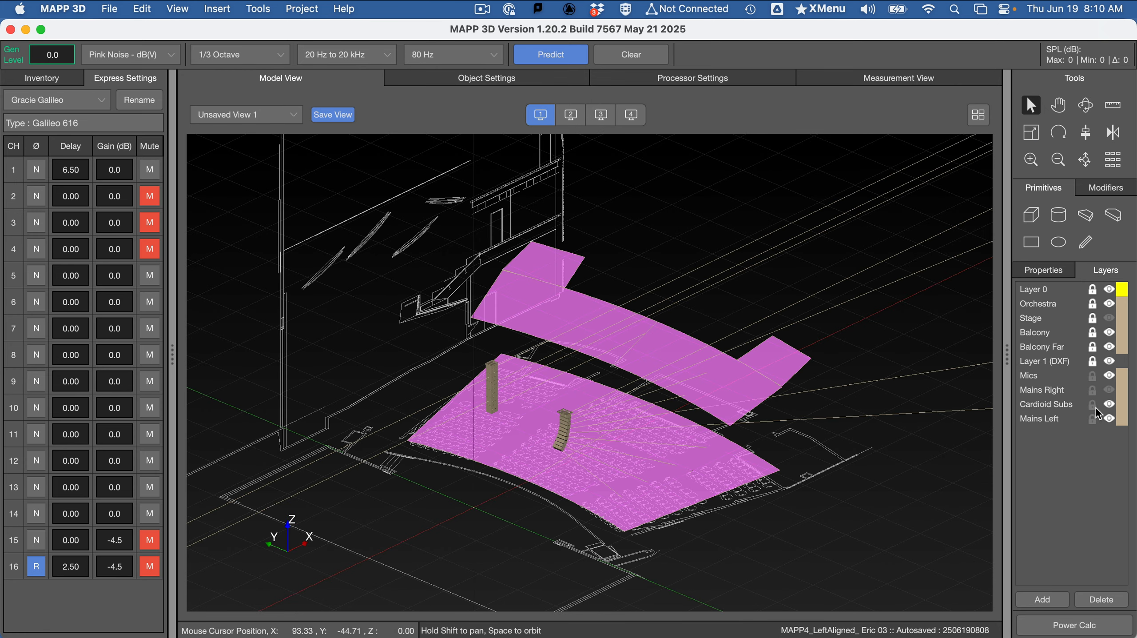
click(1113, 390)
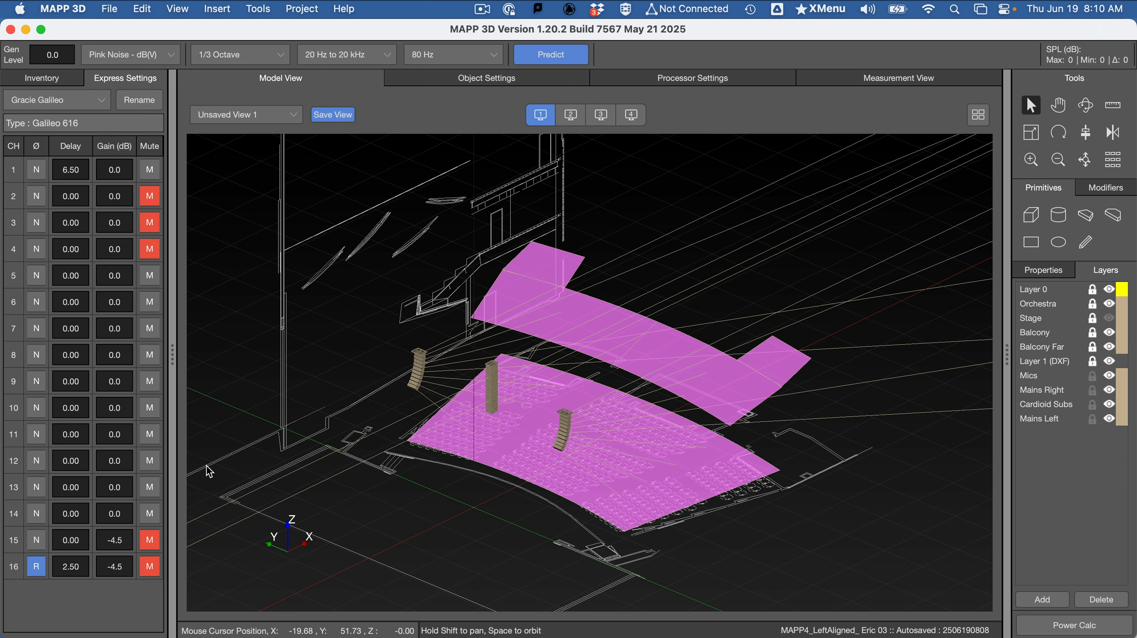
Unmute channels 15 and 16, predict the 80 Hz coverage, and view it from above
click(149, 541)
click(149, 566)
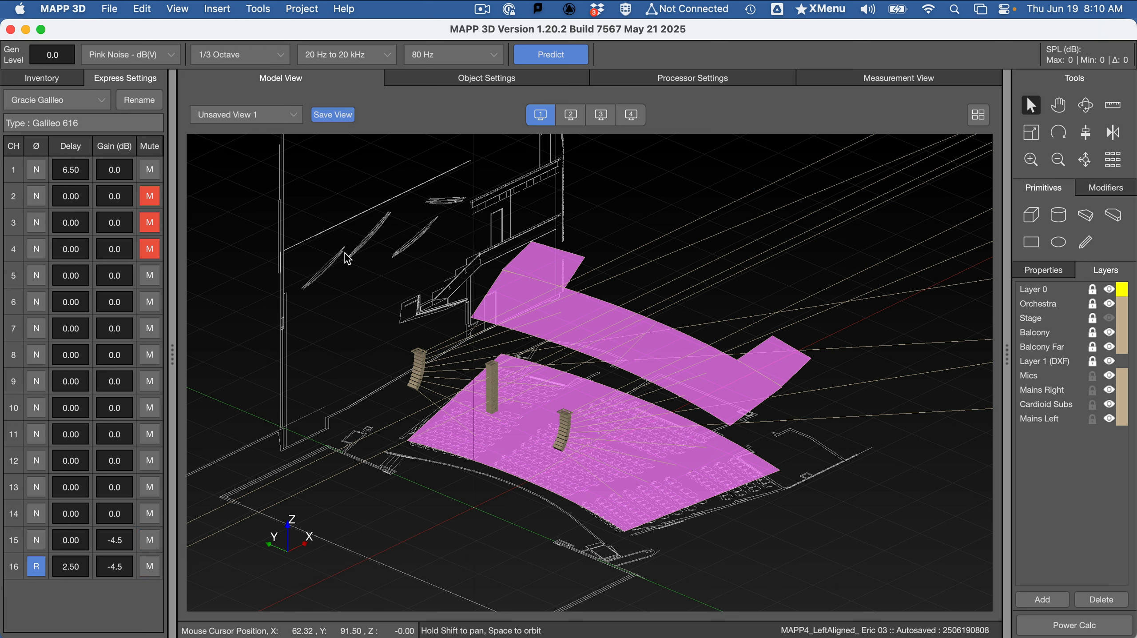
click(576, 61)
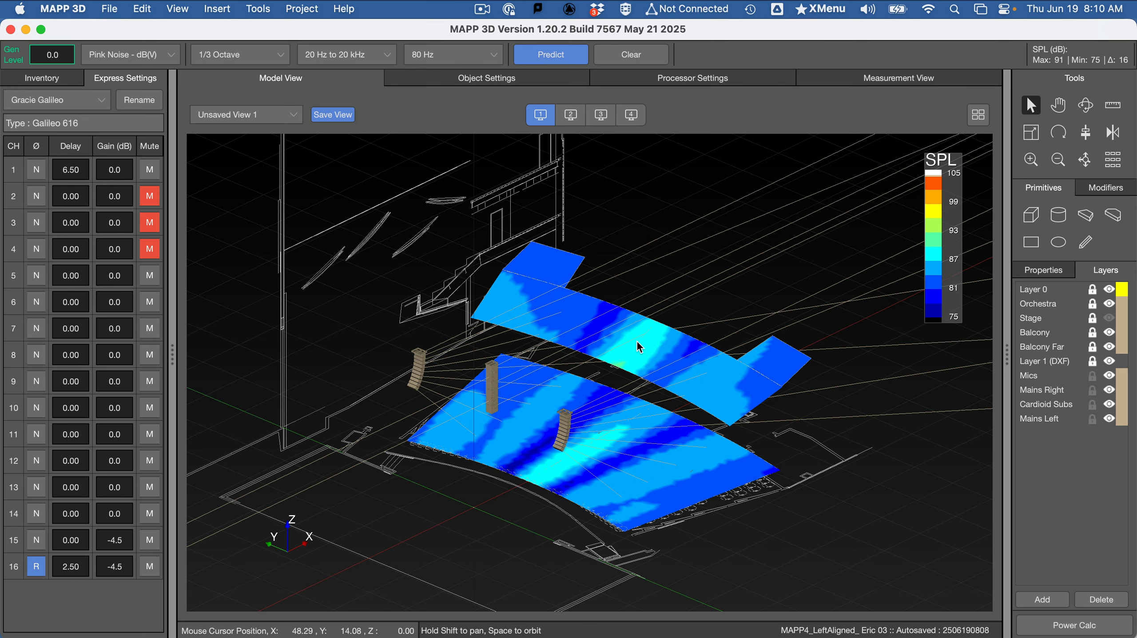
click(595, 120)
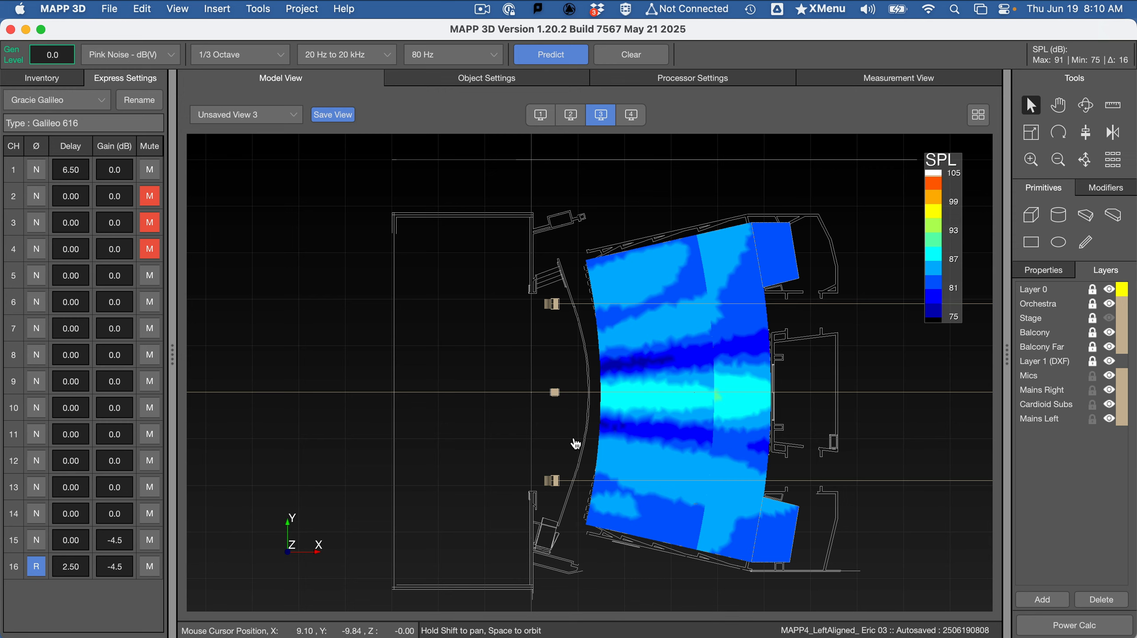
Check the See the results instructions in the Word assignment, then return to MAPP 3D and show the prediction in the angled 3D view
key(super+Tab)
click(396, 339)
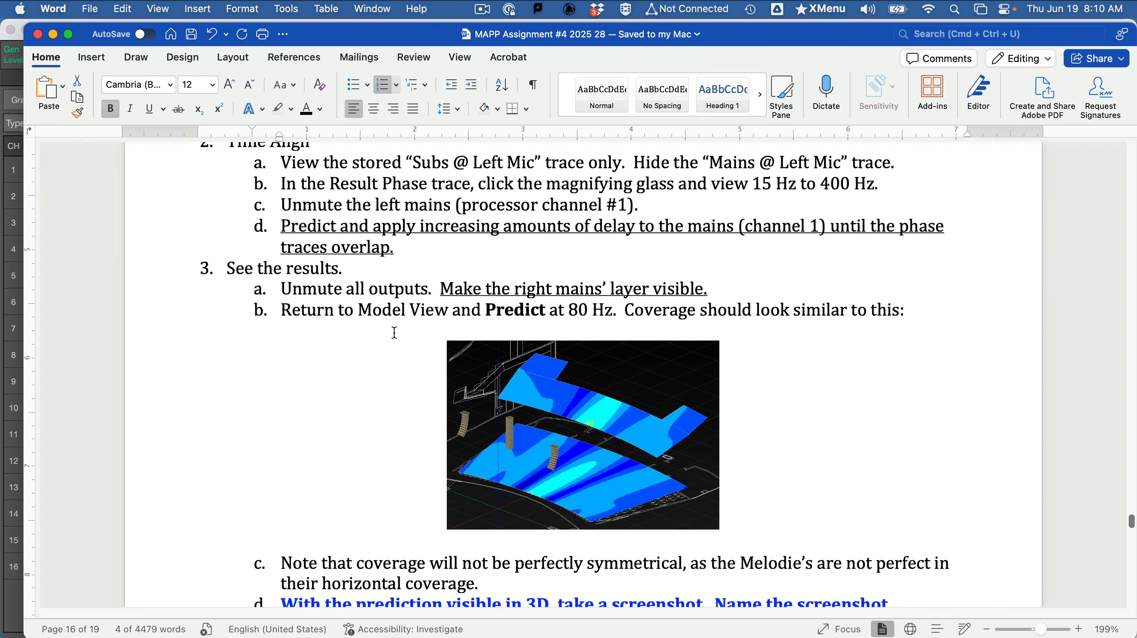
scroll(584, 549, down, 3)
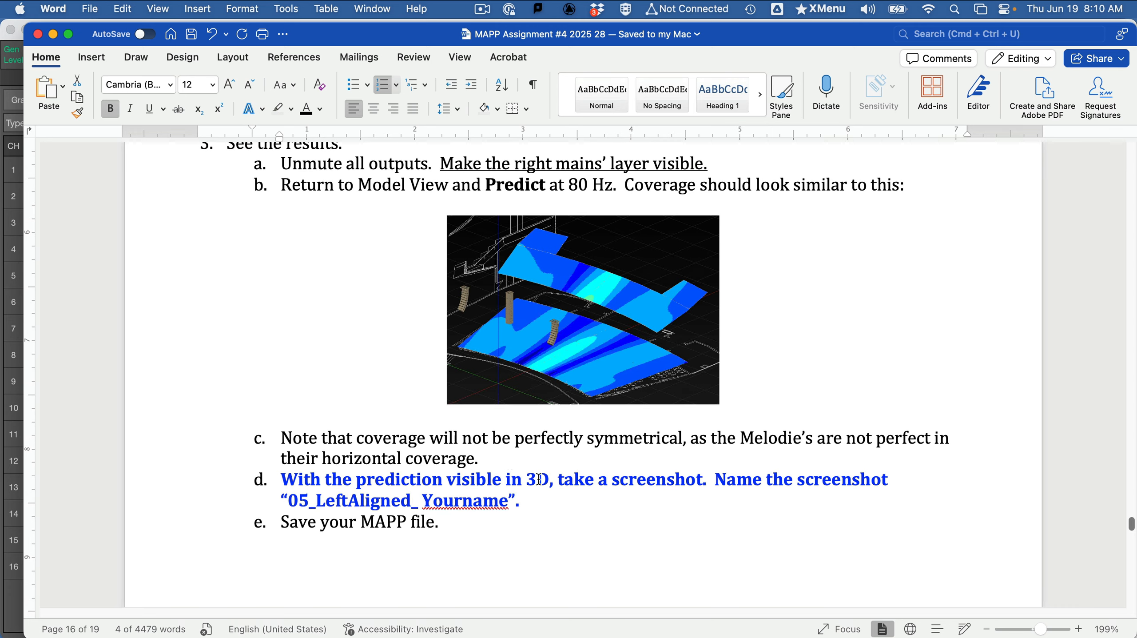
key(super+Tab)
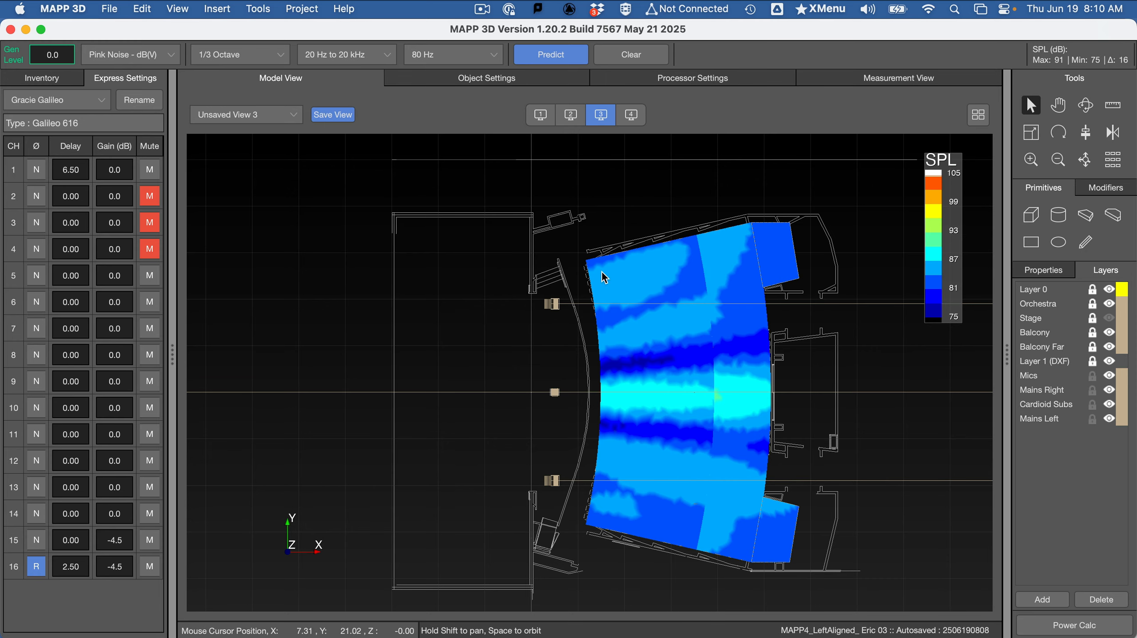
click(541, 118)
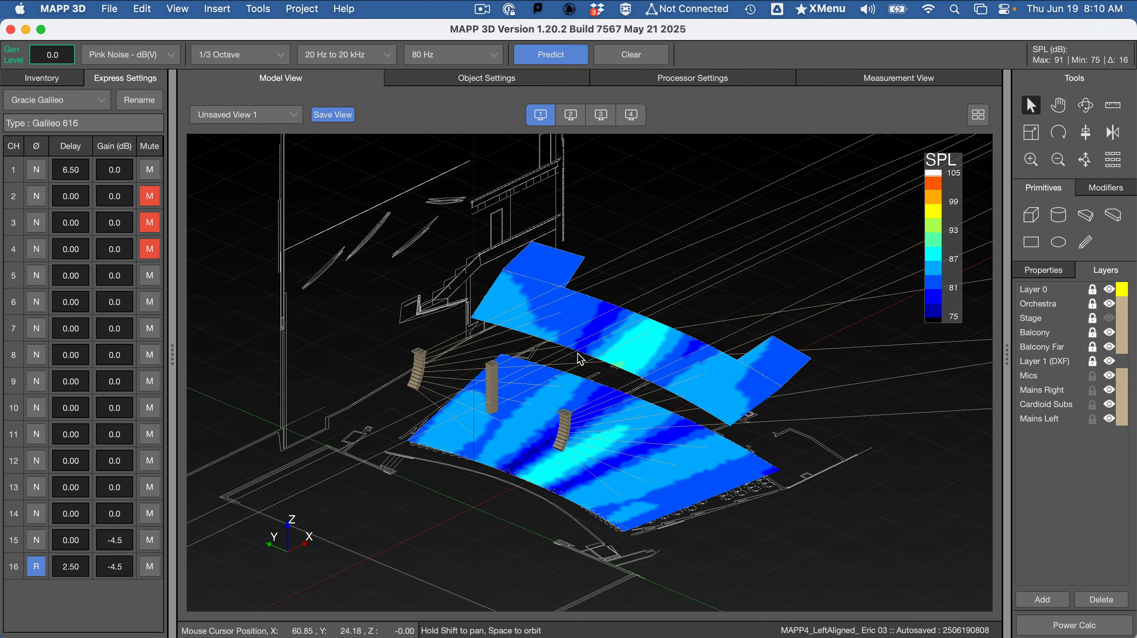
Switch to the Word assignment and review the 3D screenshot name and the comparison of the unaligned, center-aligned and left-aligned predictions
key(super+Tab)
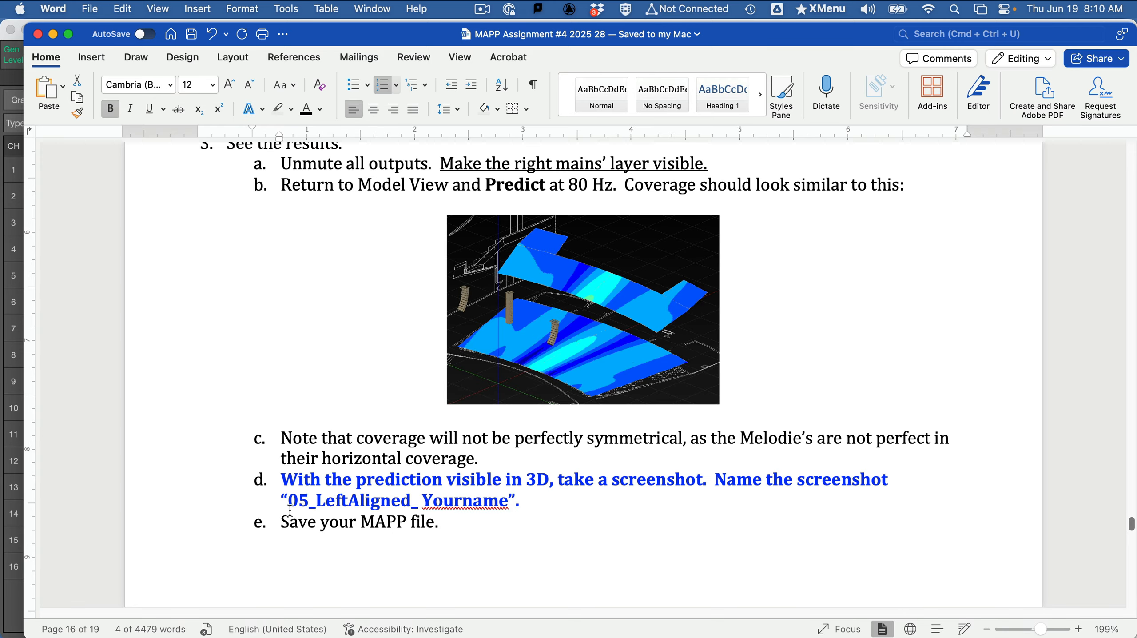
drag(302, 500, 509, 500)
scroll(639, 531, down, 3)
scroll(639, 531, down, 4)
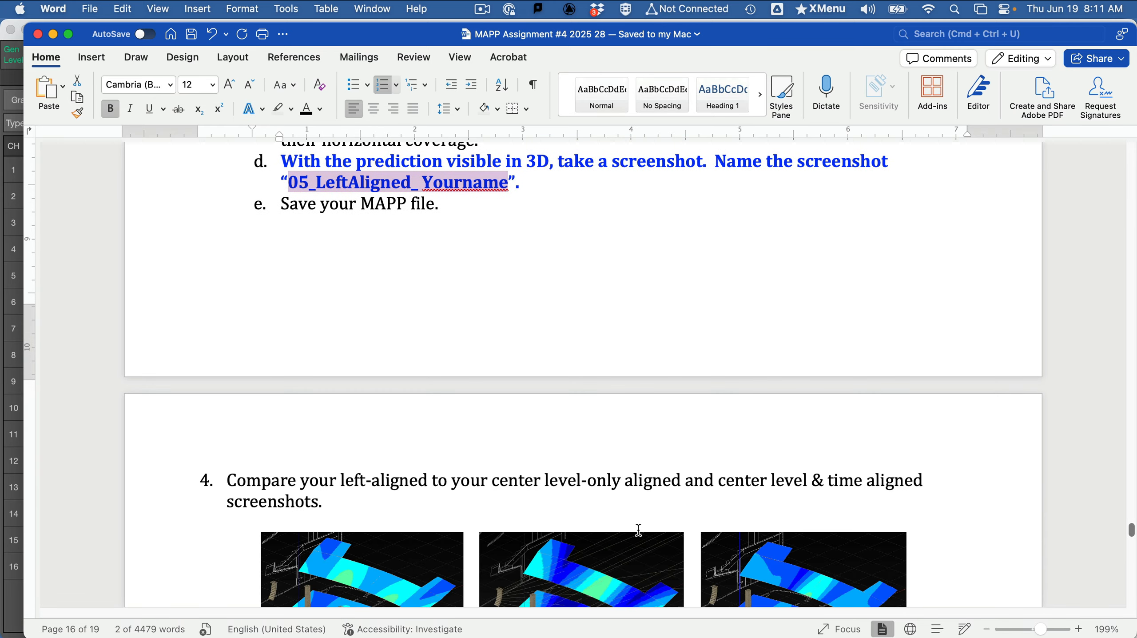
scroll(638, 530, down, 6)
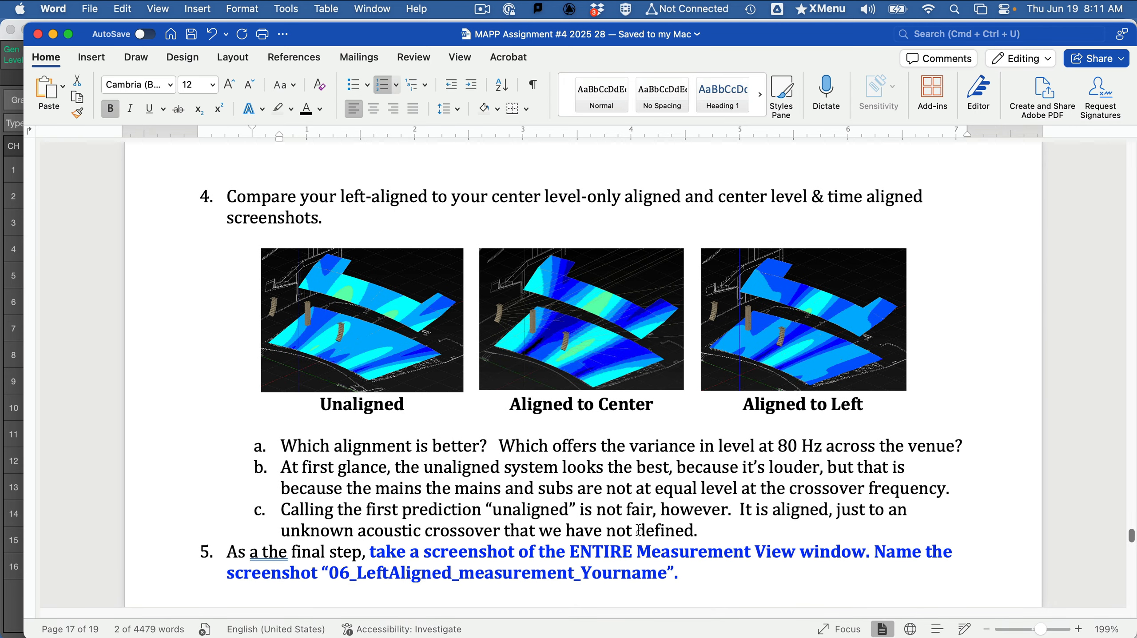
scroll(639, 531, down, 1)
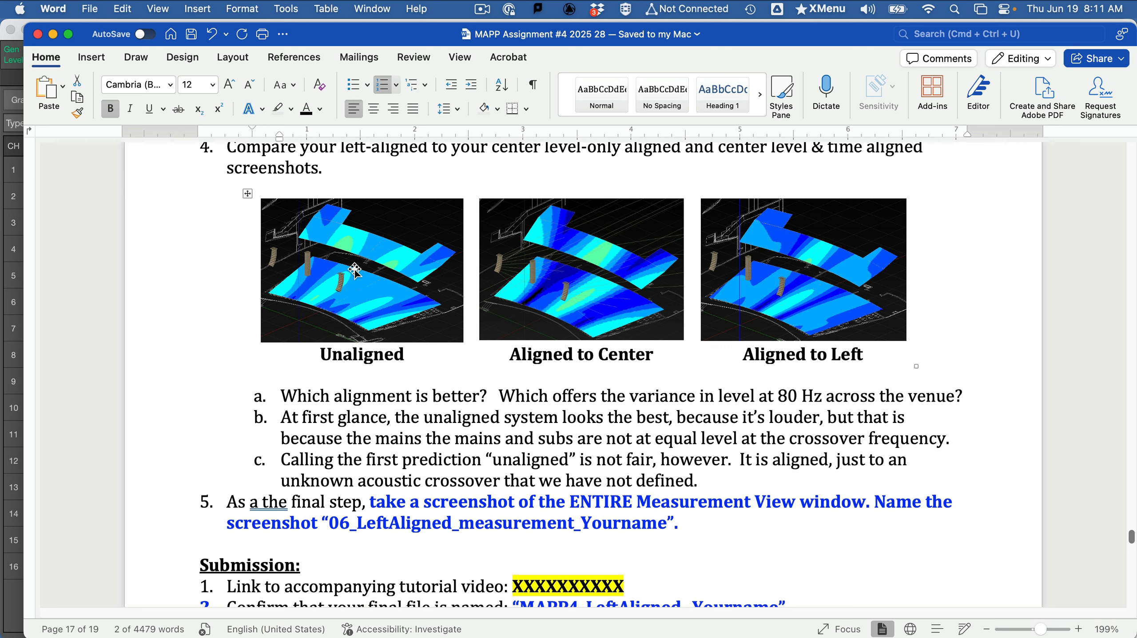
scroll(577, 388, down, 1)
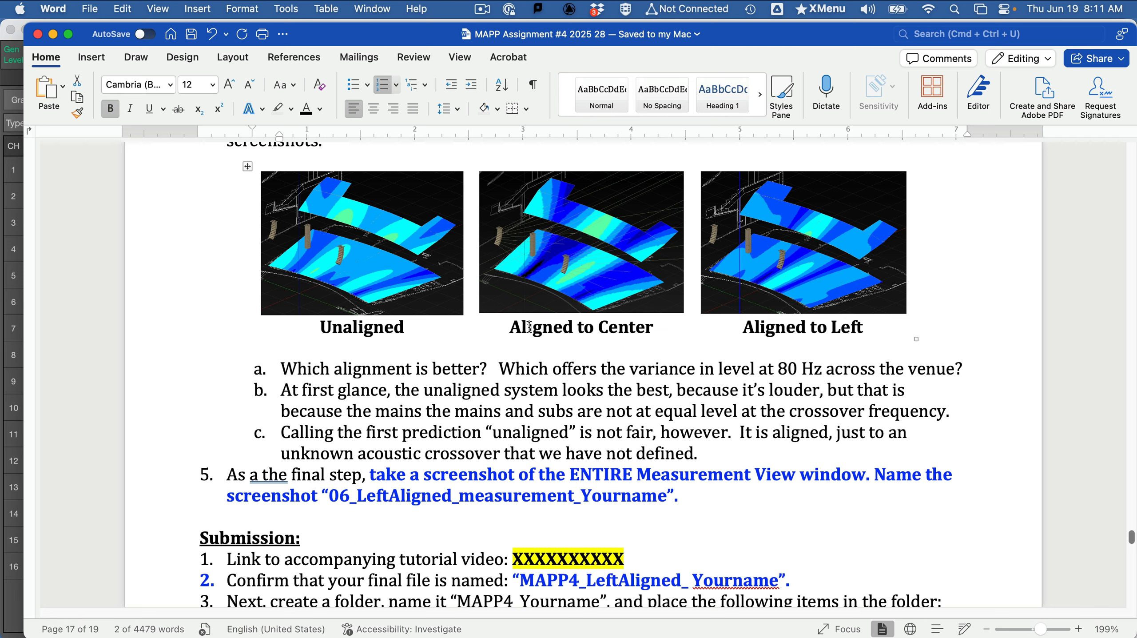
scroll(531, 341, down, 3)
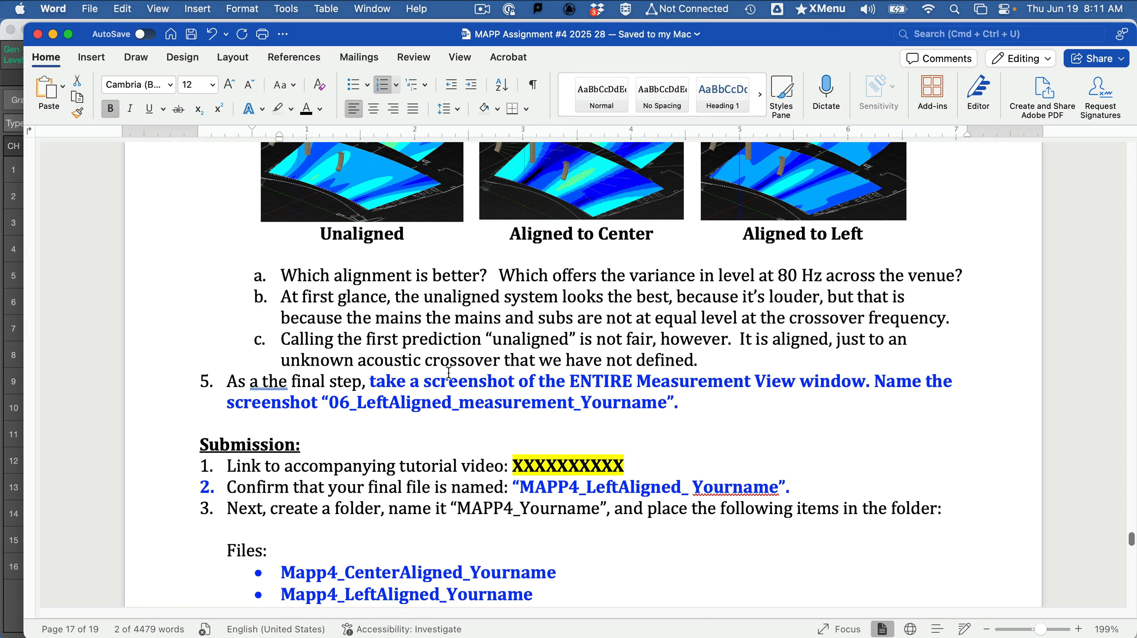
Switch to MAPP 3D, open the Measurement View, and check it against the assignment's final screenshot instruction in Word
key(super+Tab)
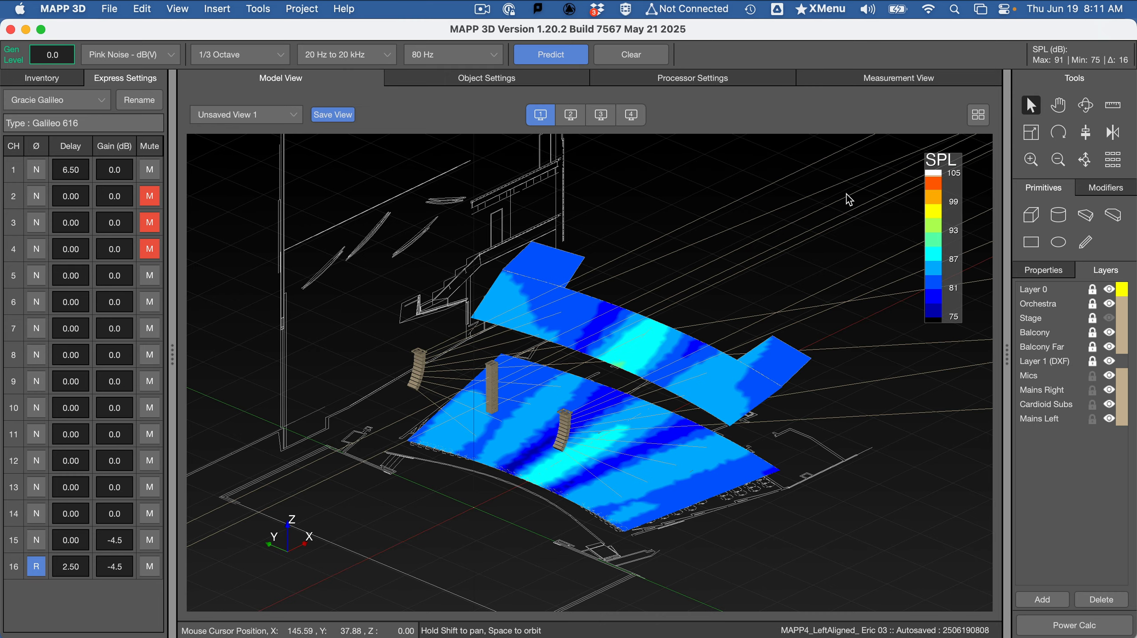
click(925, 81)
key(super+Tab)
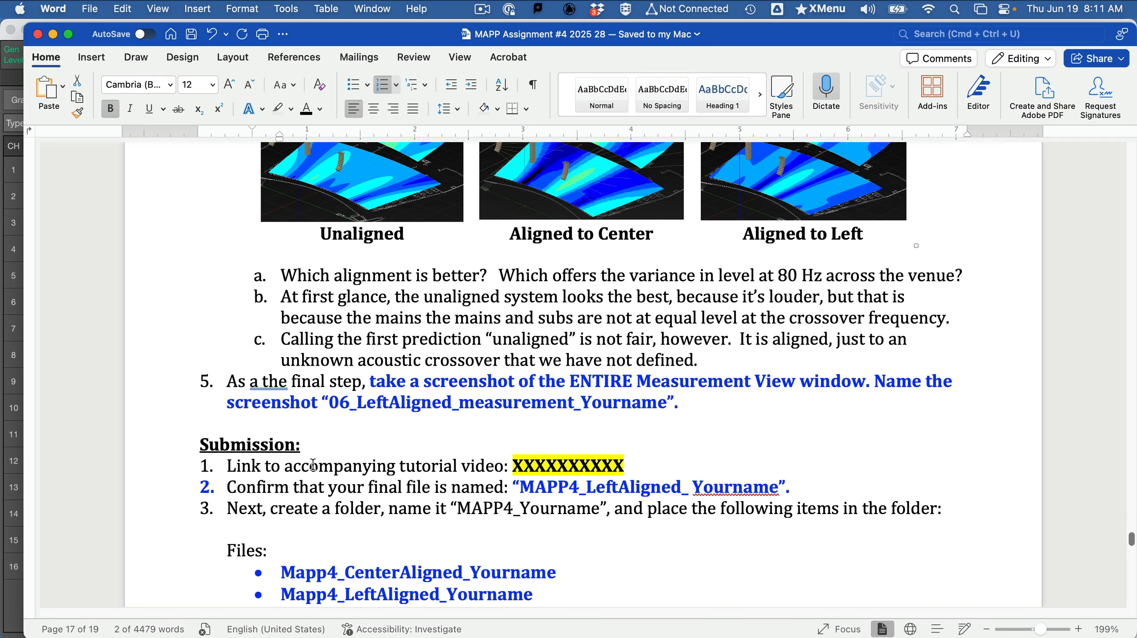
key(super+Tab)
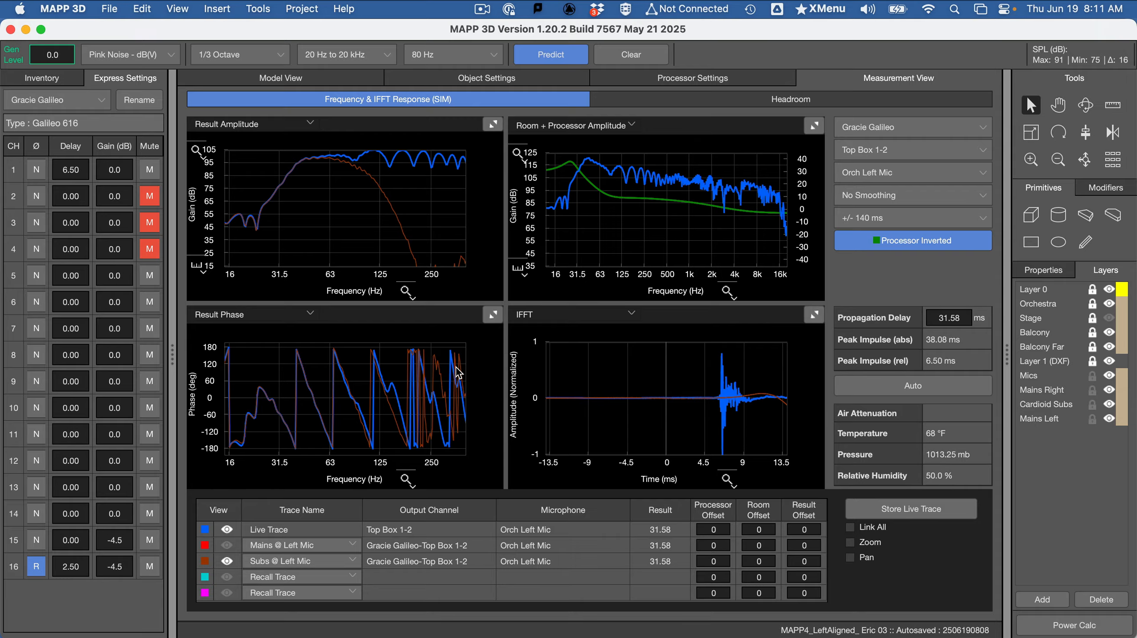
key(super+Tab)
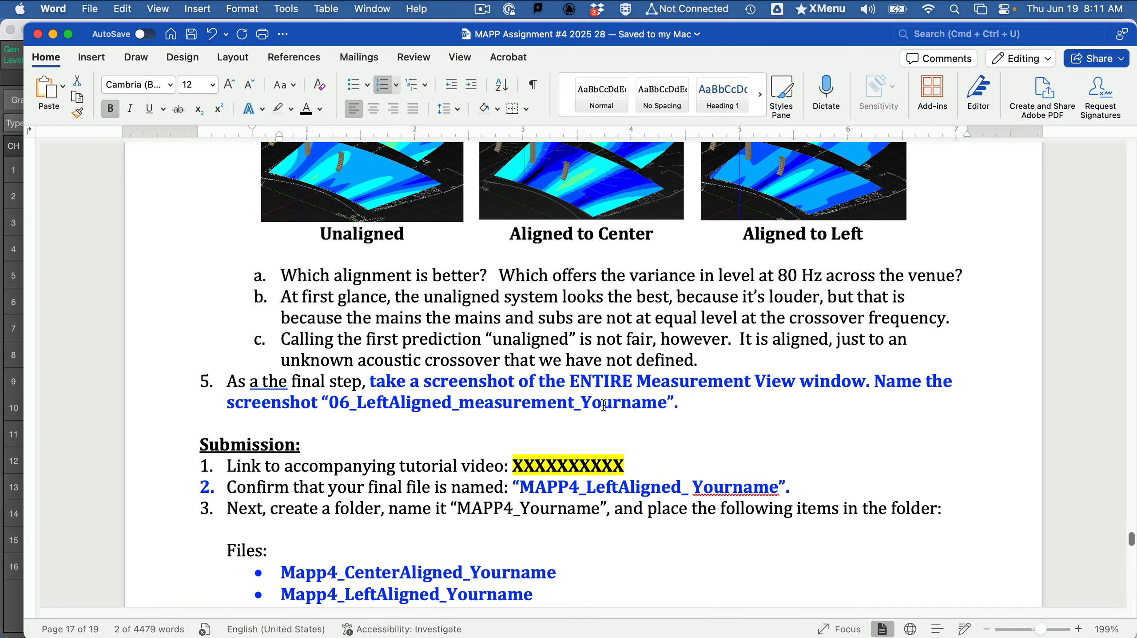
key(super+Tab)
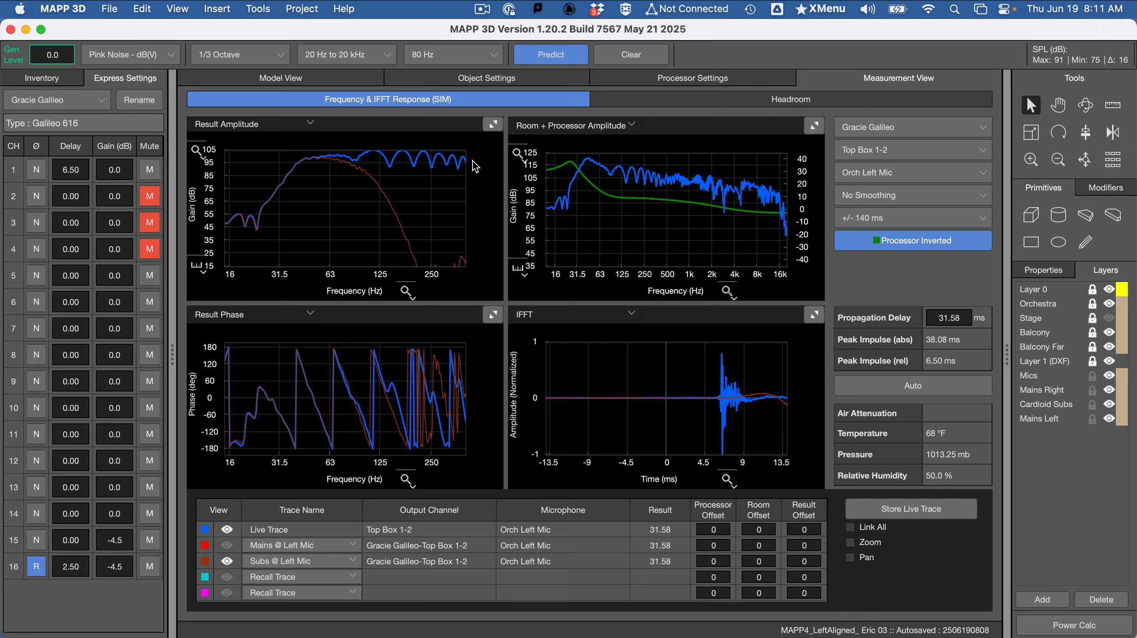
Switch to Word and review the Submission section's lists of required files and prediction screenshots, highlighting individual file names
key(super+Tab)
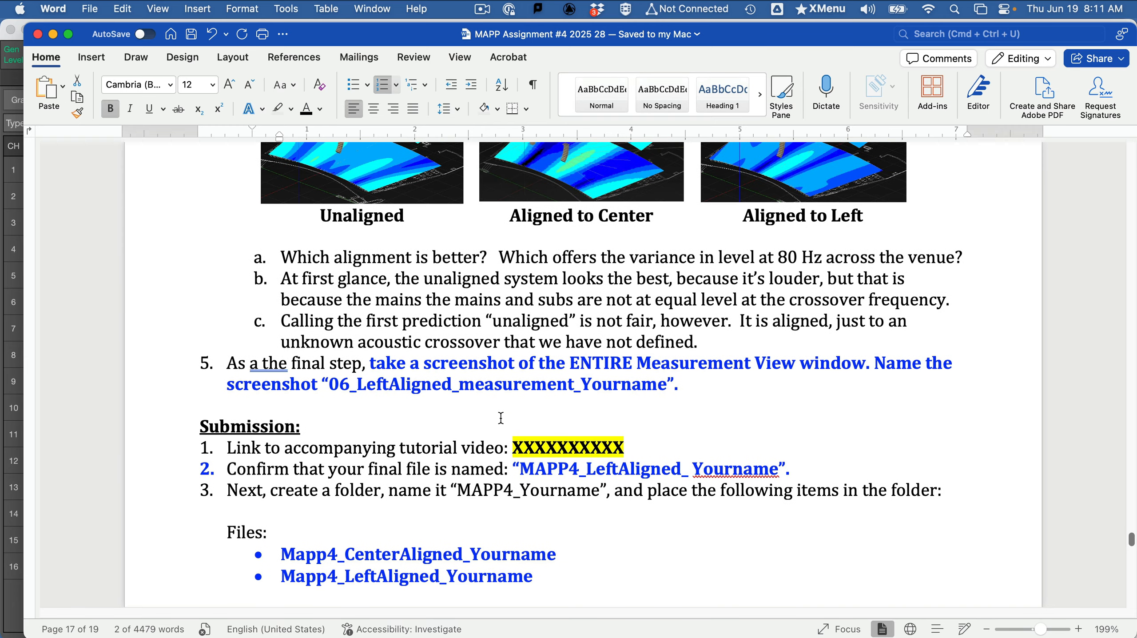
scroll(501, 417, down, 5)
scroll(501, 418, down, 2)
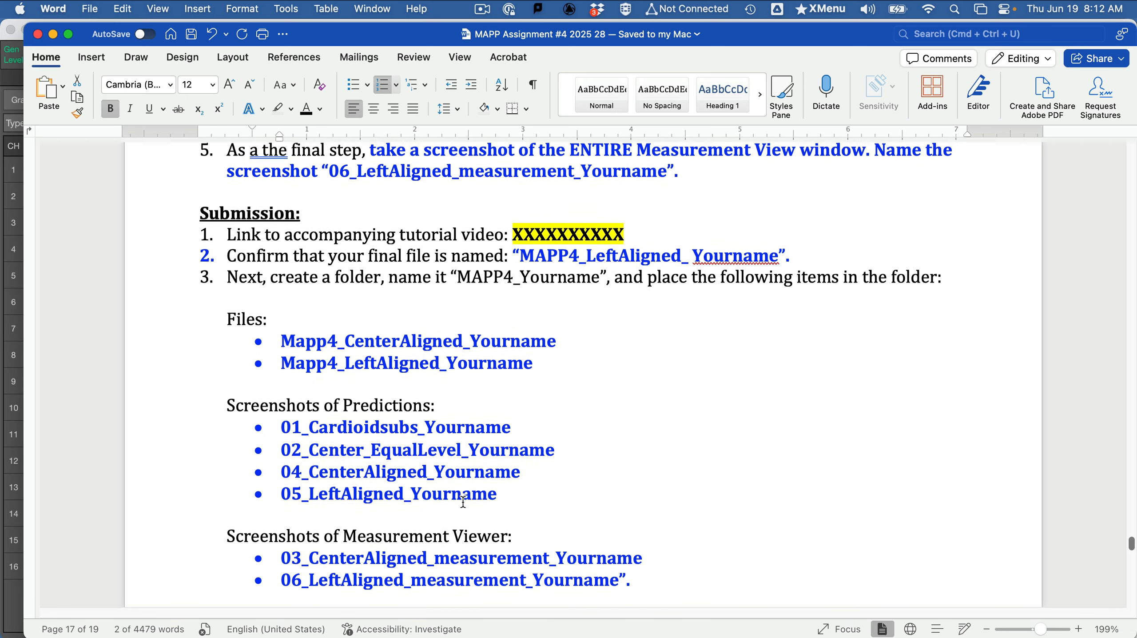
scroll(464, 503, down, 1)
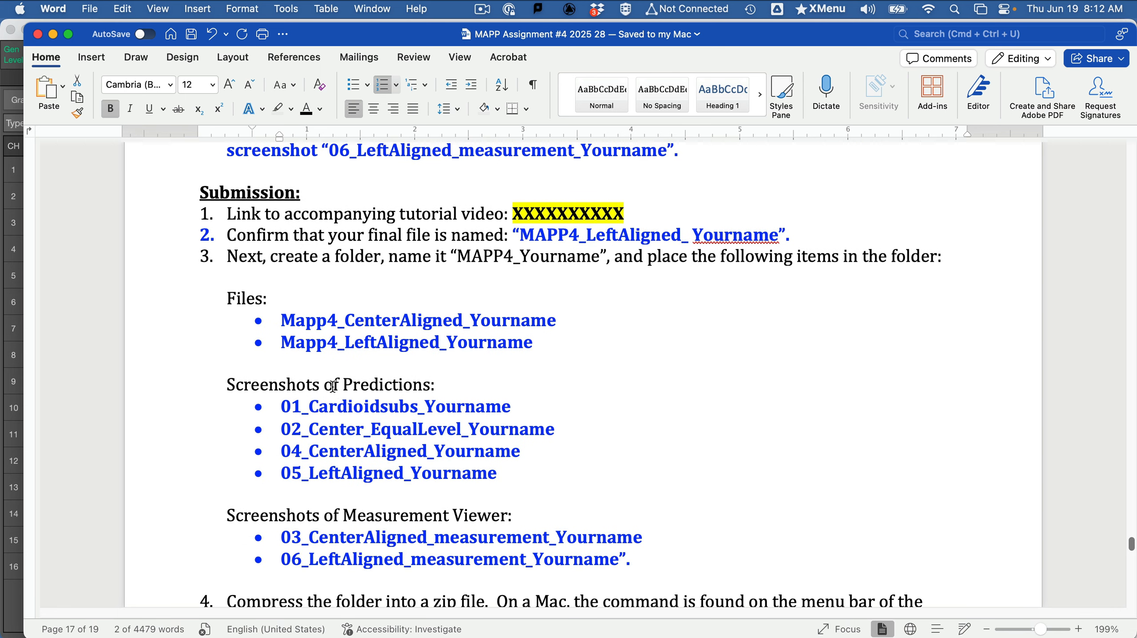
drag(271, 315, 293, 346)
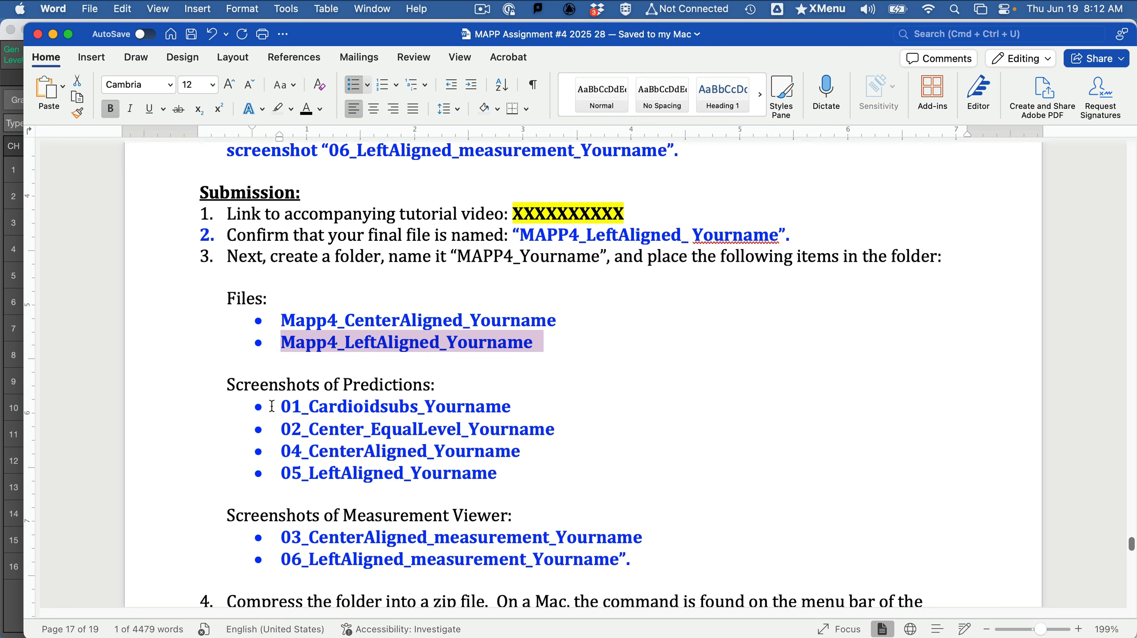
drag(272, 406, 495, 408)
click(495, 408)
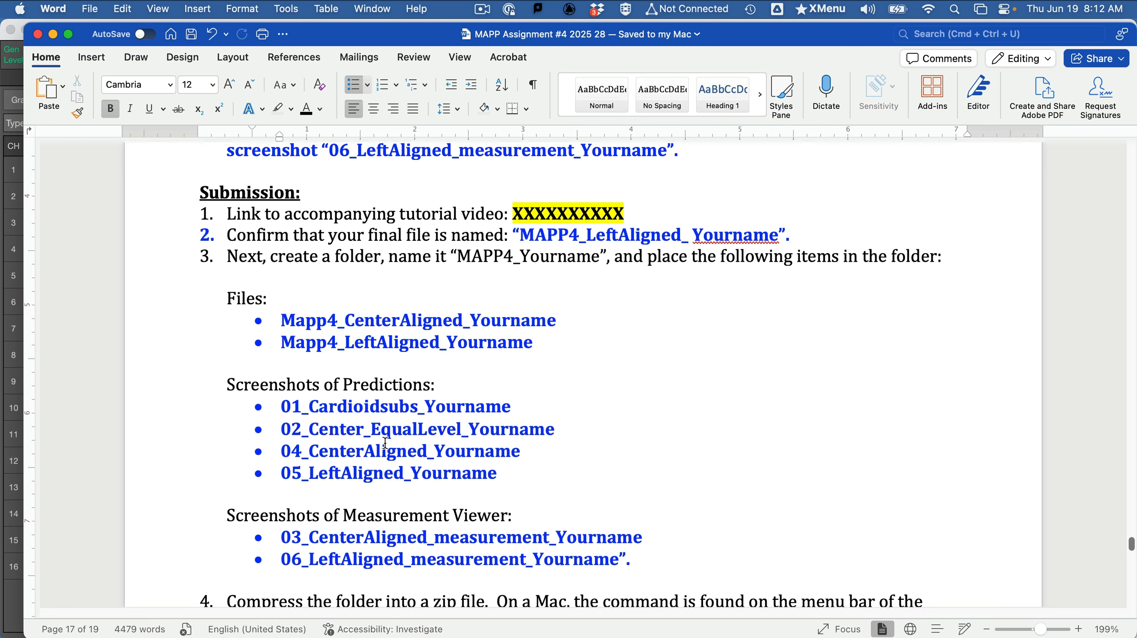
Review the measurement screenshot names, highlight the compressed folder name "Mapp4_Yourname", and look back over the Submission list and alignment comparison
scroll(381, 480, down, 1)
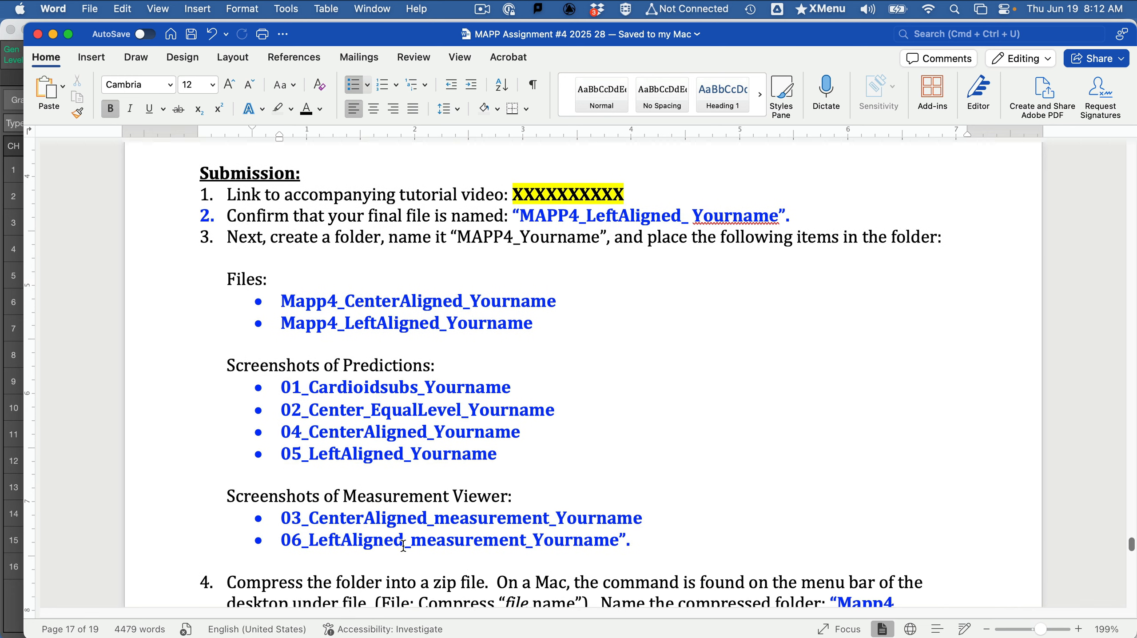
scroll(355, 405, down, 1)
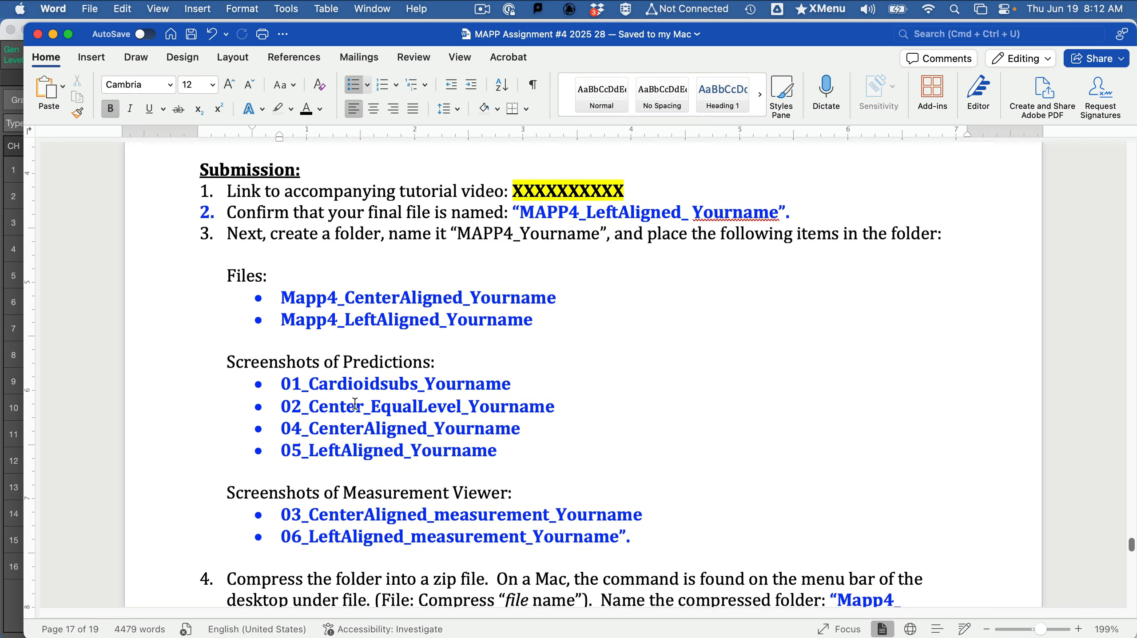
scroll(355, 405, down, 1)
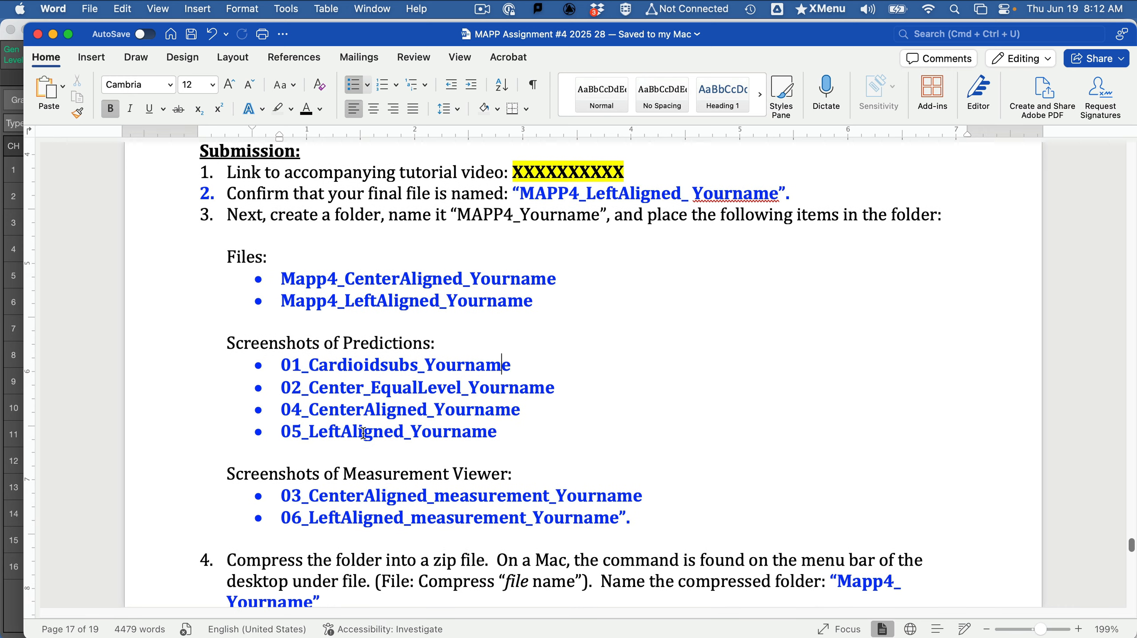
scroll(363, 433, down, 3)
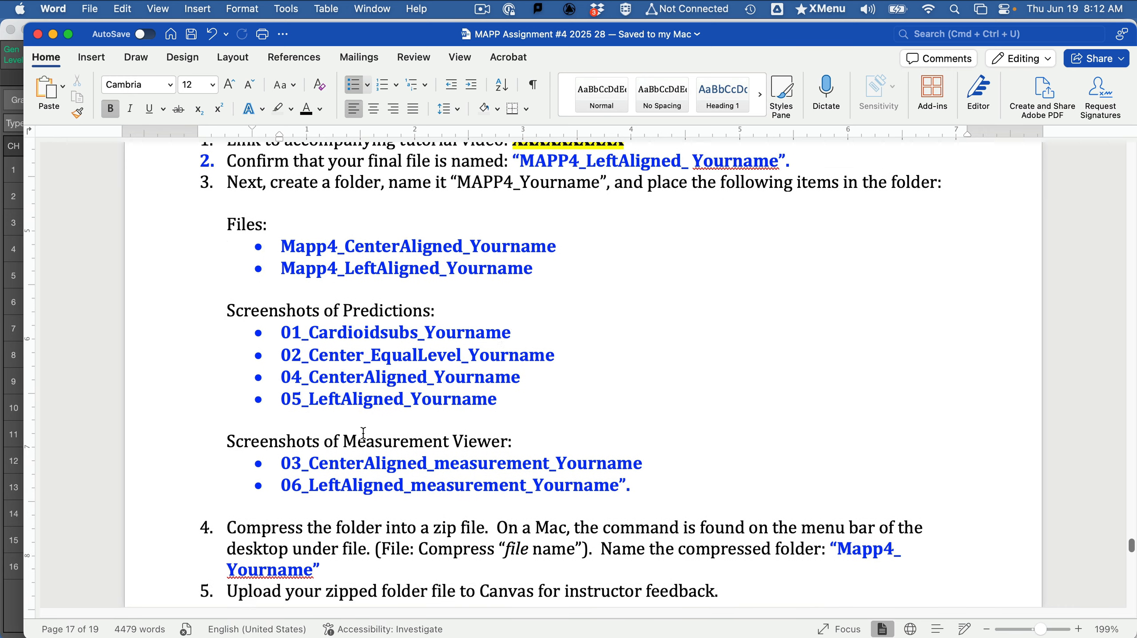
scroll(363, 433, down, 3)
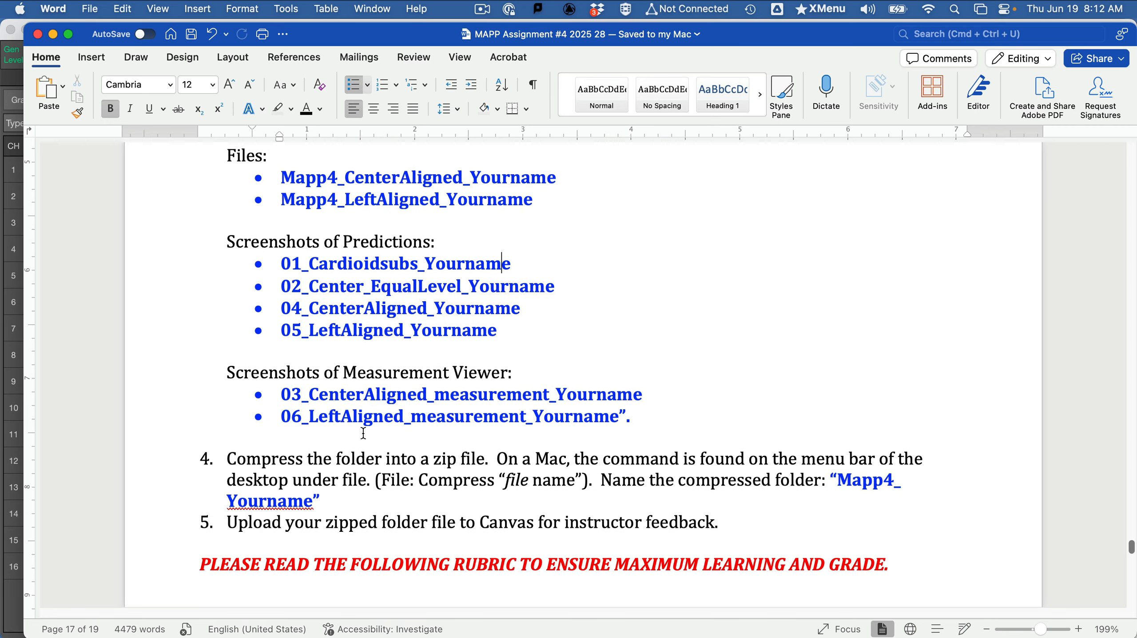
drag(836, 478, 457, 501)
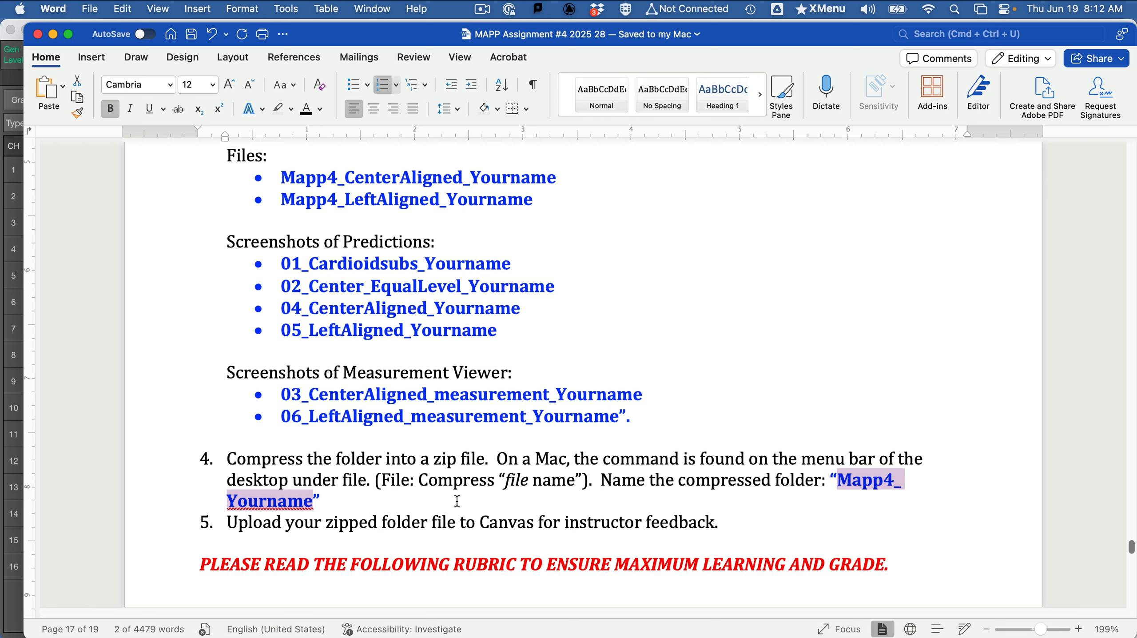
scroll(457, 502, up, 15)
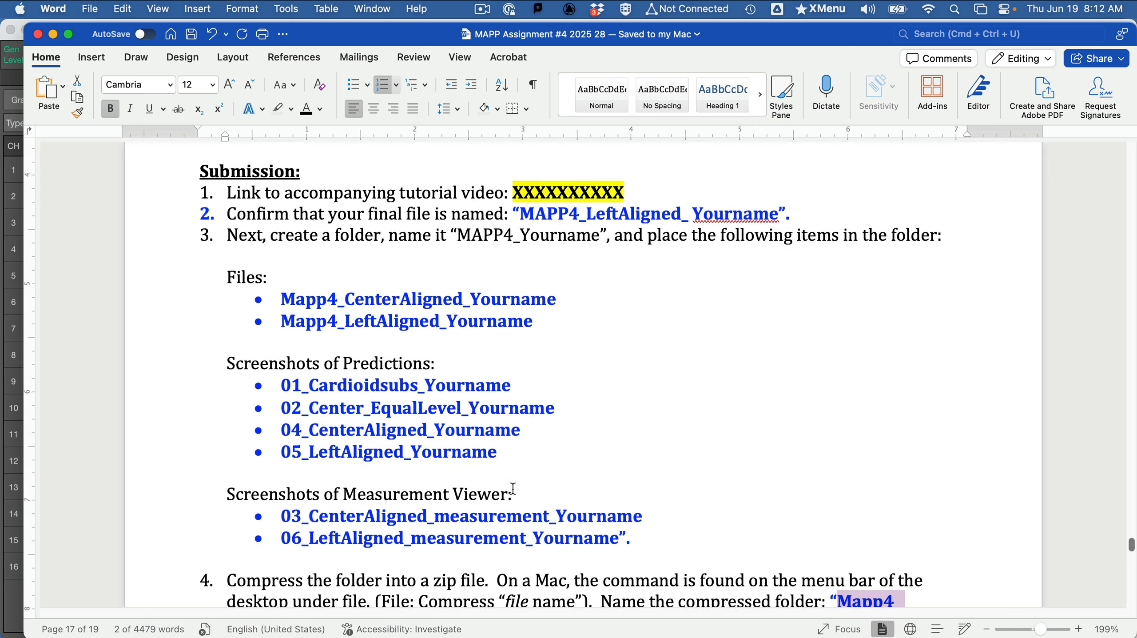
scroll(494, 407, down, 1)
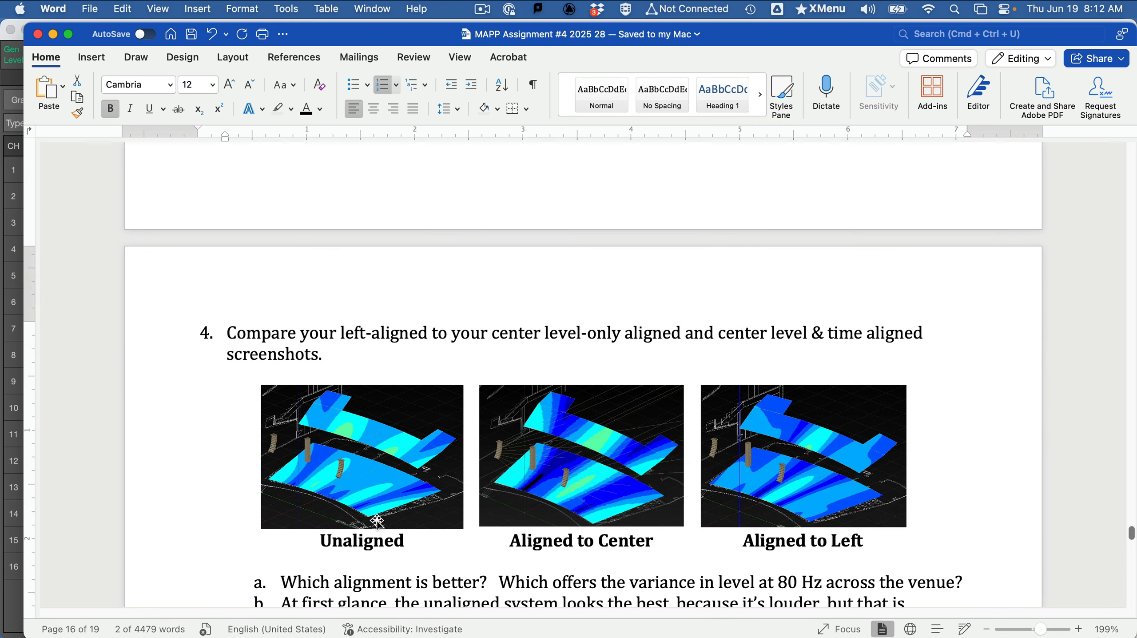